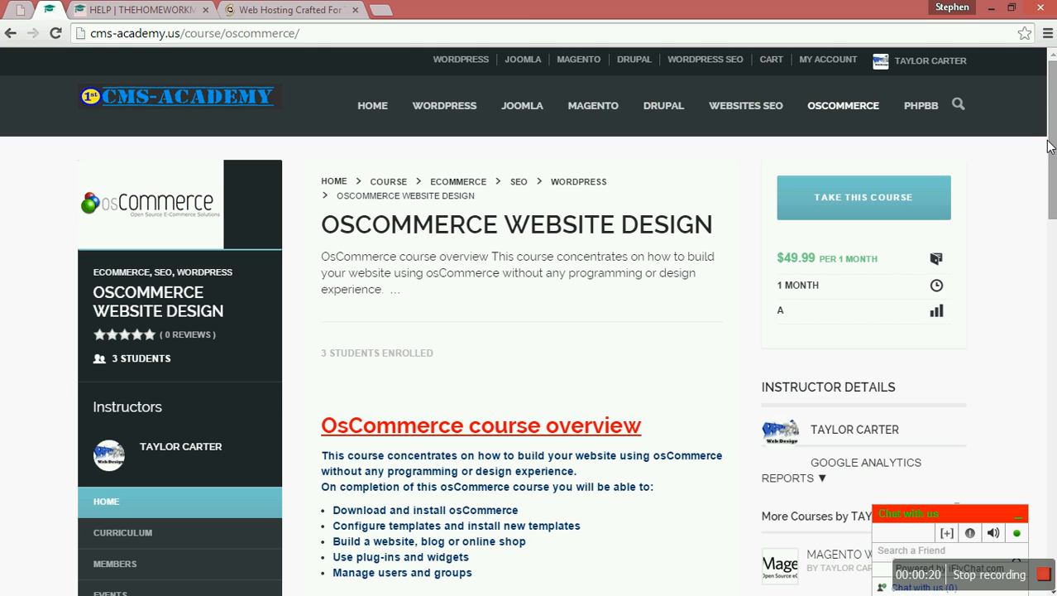
- Return to the CMS-Academy homepage from the course page and scroll down its course list
left_click(223, 96)
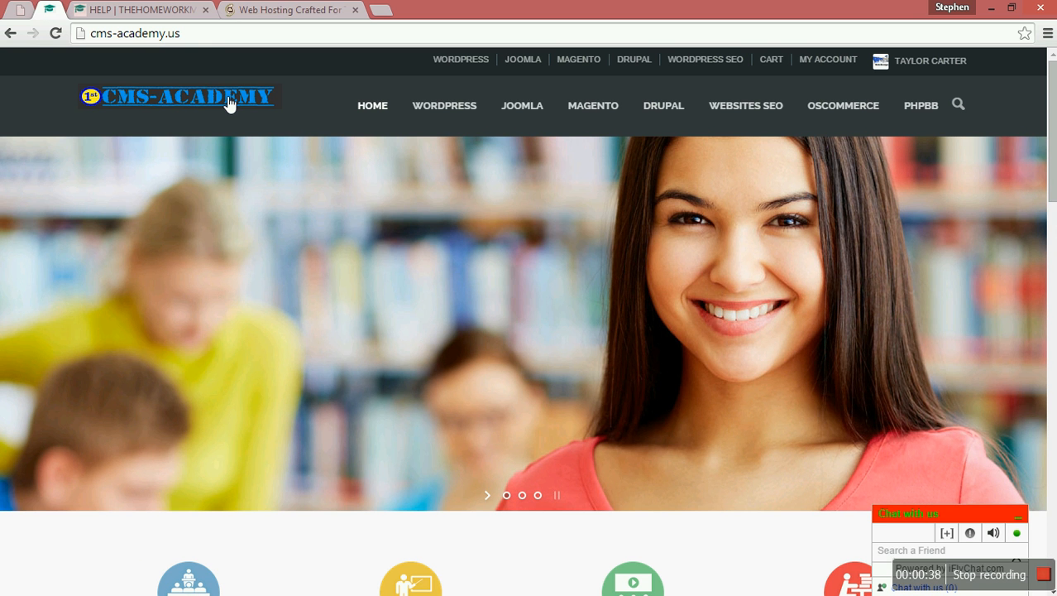
scroll(229, 99, "down", 10)
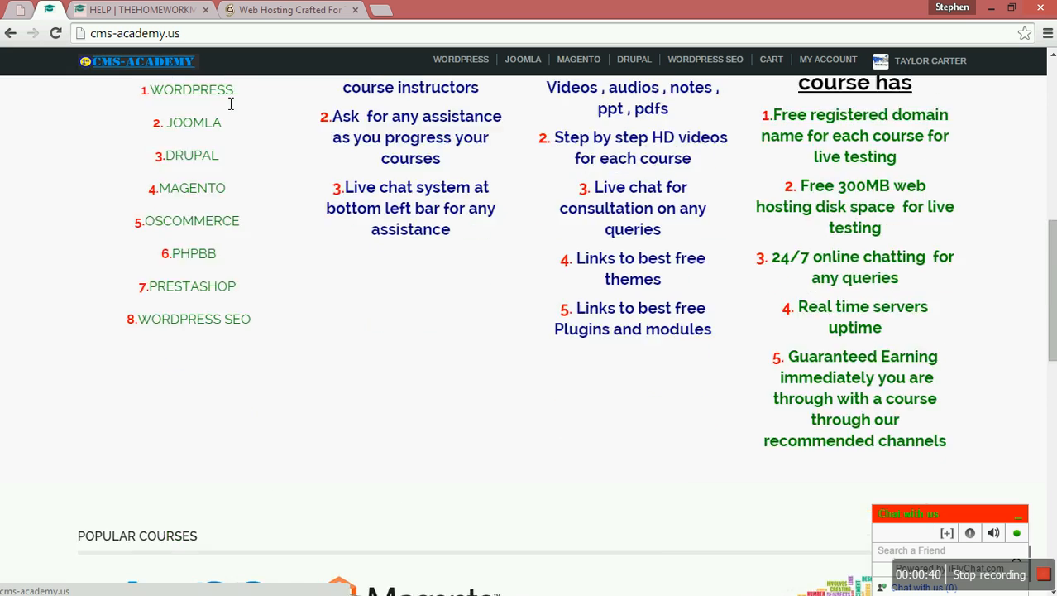
scroll(227, 102, "down", 5)
scroll(227, 103, "up", 5)
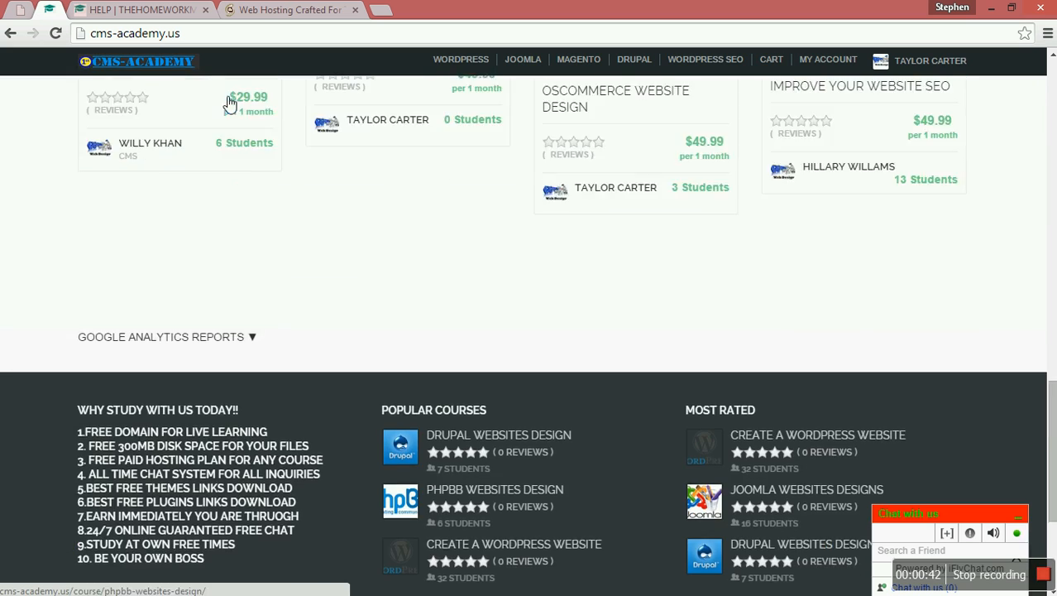
scroll(226, 103, "up", 5)
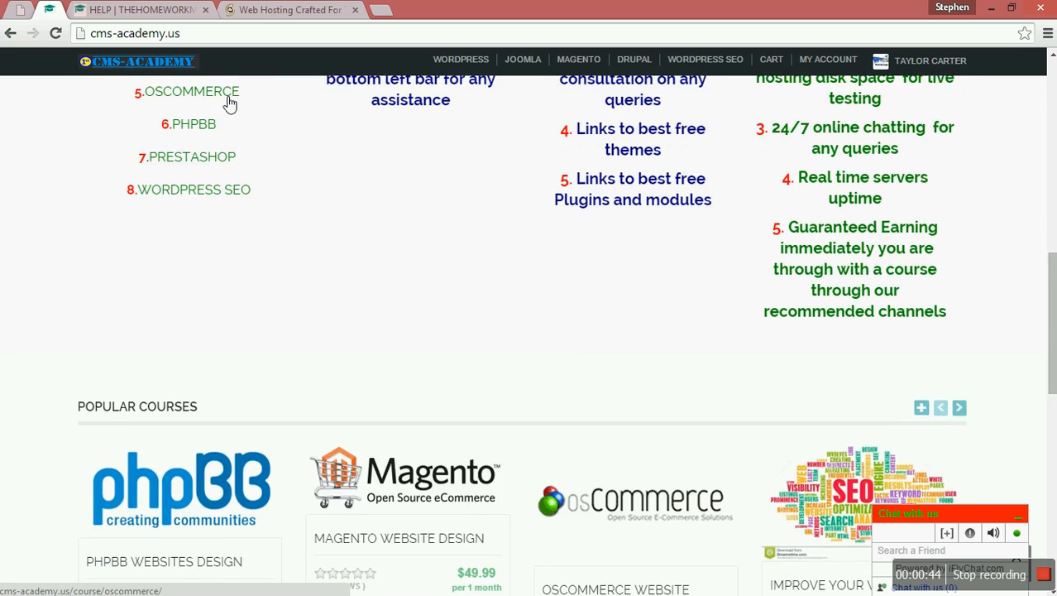
scroll(224, 99, "up", 2)
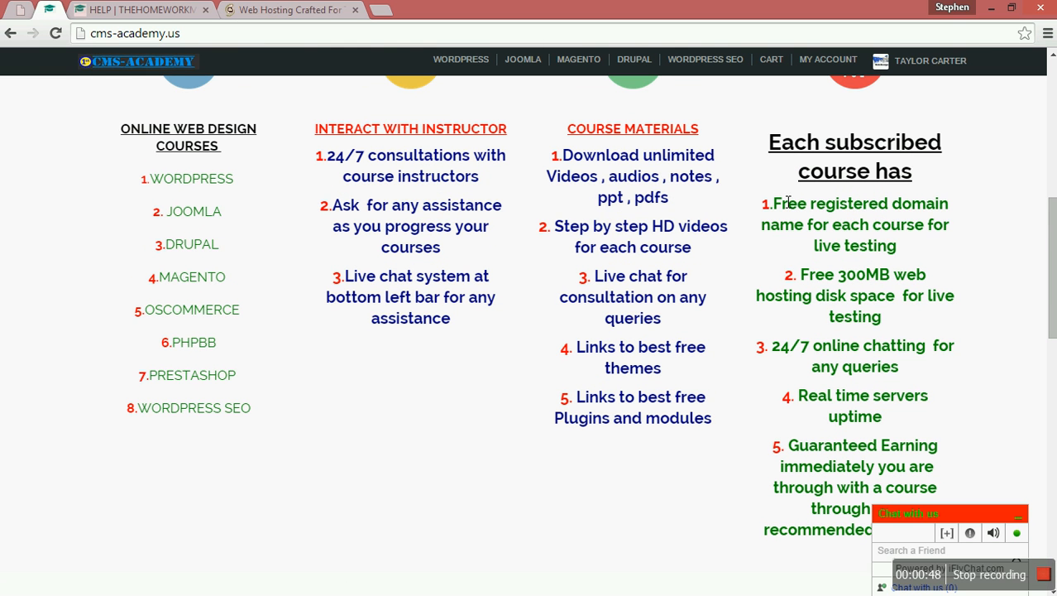
left_click_drag(785, 204, 889, 245)
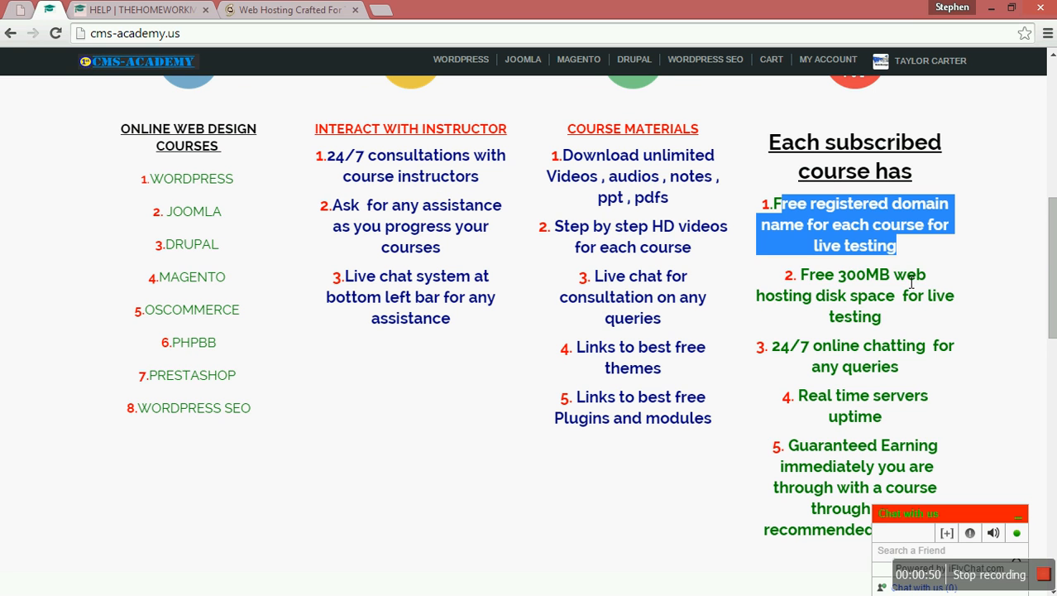
left_click_drag(804, 281, 899, 553)
left_click(658, 448)
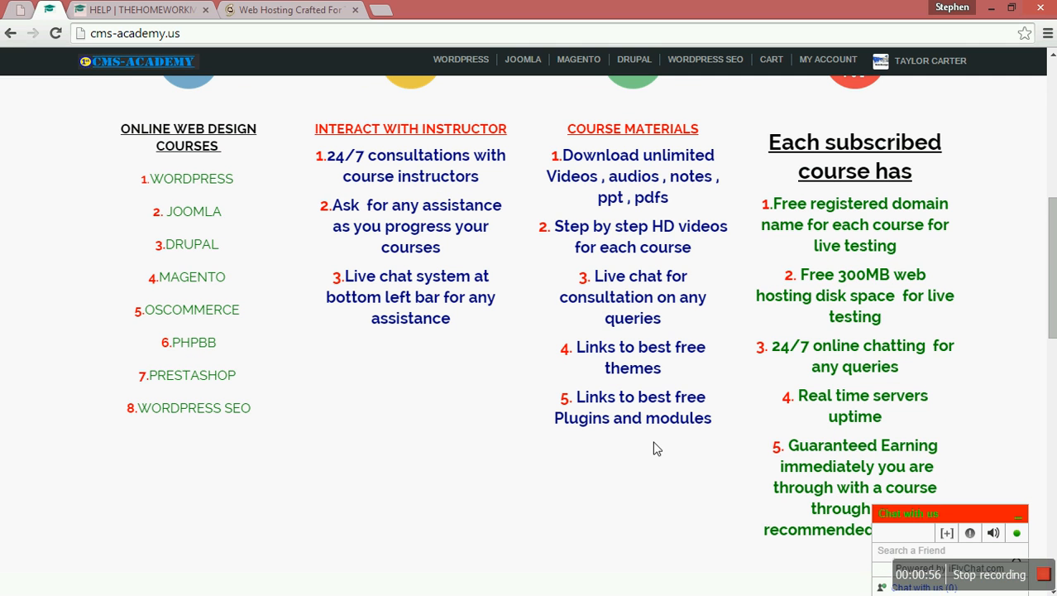
left_click_drag(563, 155, 690, 207)
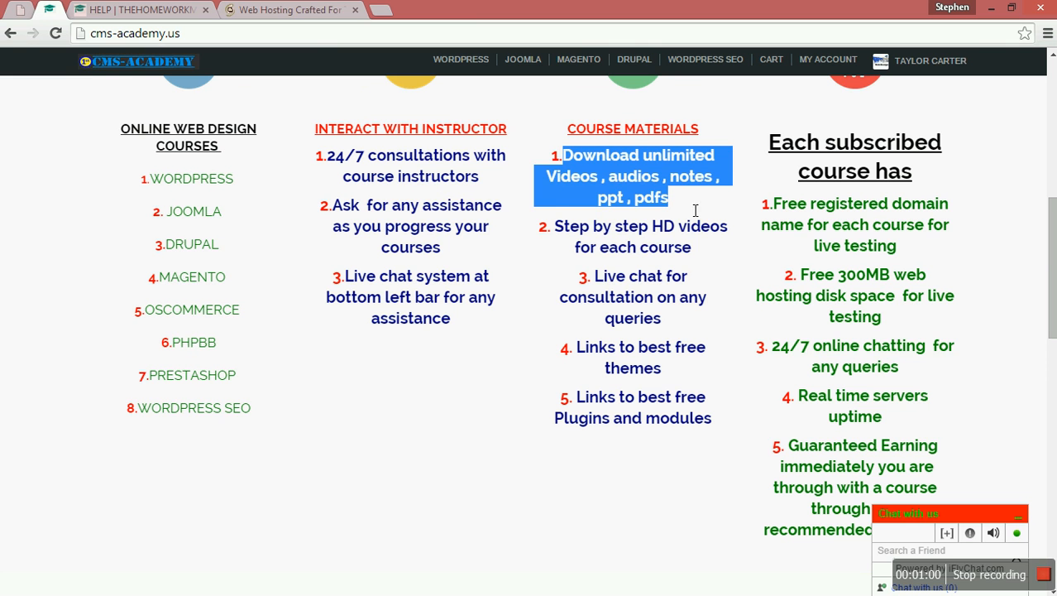
left_click(689, 208)
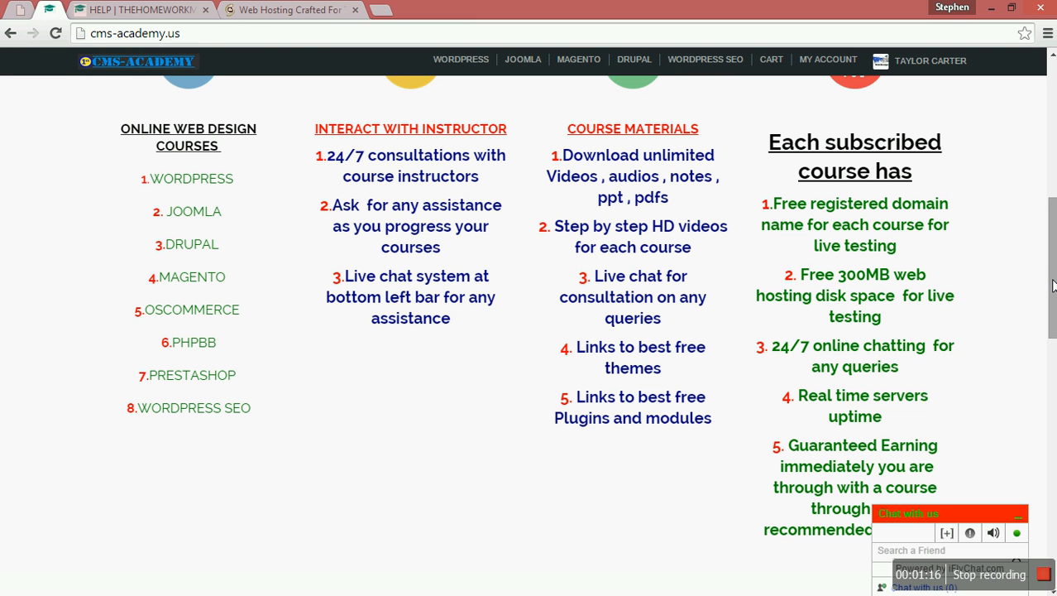
left_click_drag(1052, 285, 1051, 149)
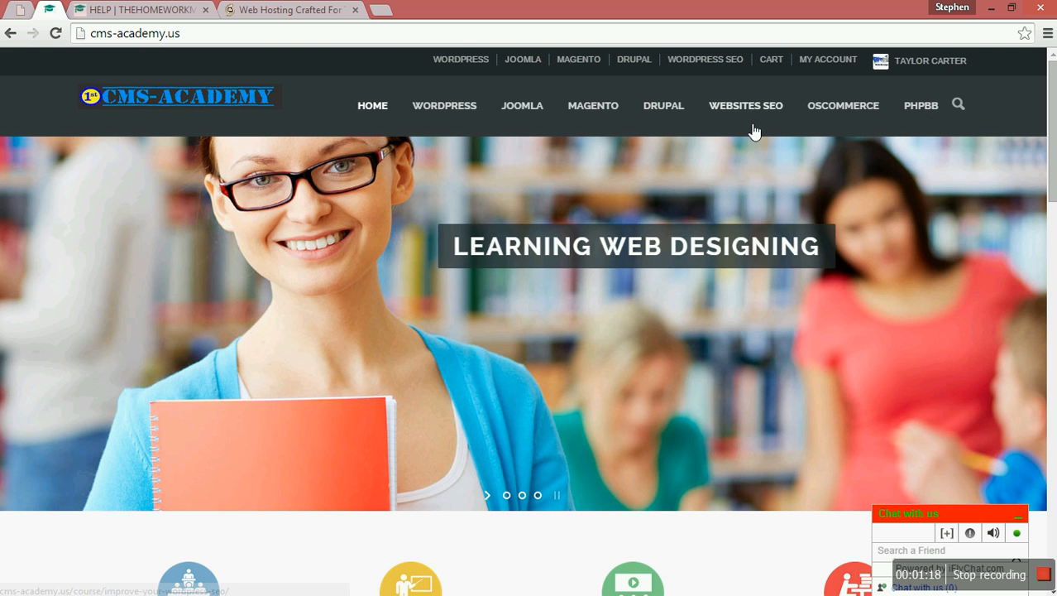
left_click(829, 109)
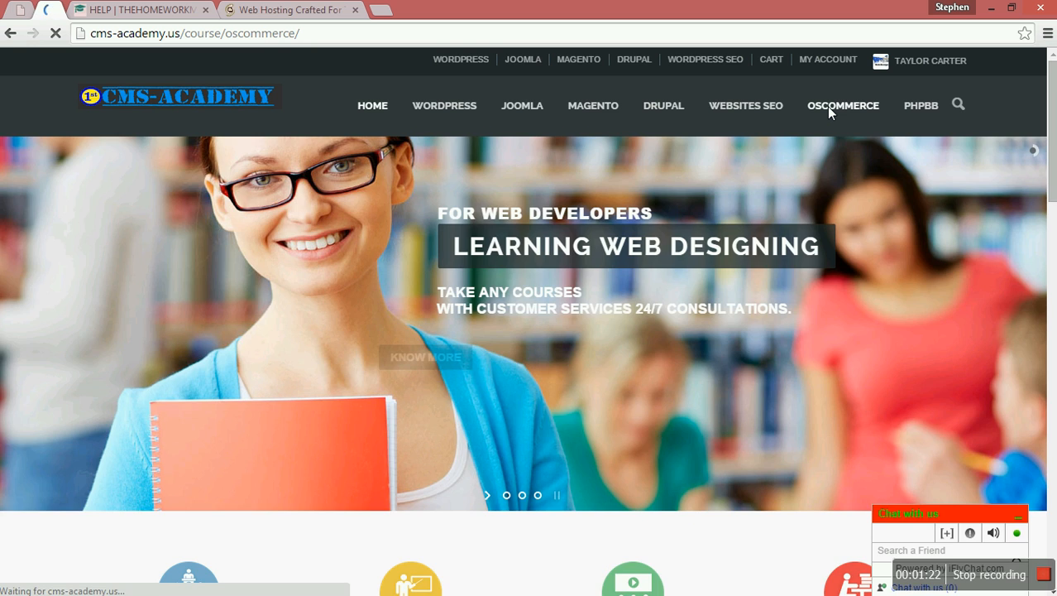
- Scroll the osCommerce Website Design page down to its nine-section Course Outline
scroll(831, 111, "down", 2)
scroll(834, 113, "down", 4)
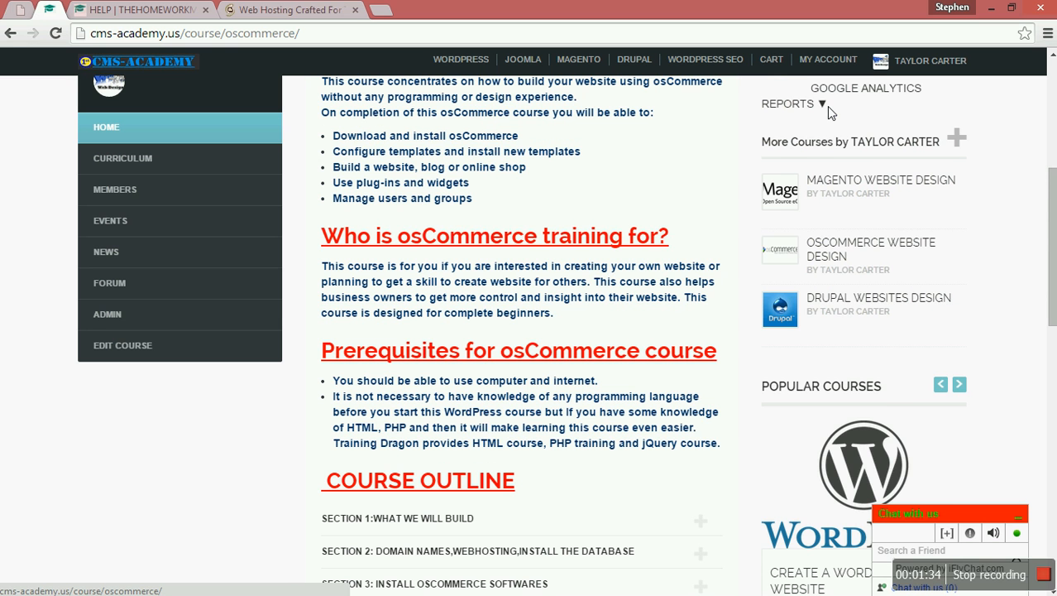
scroll(828, 107, "down", 3)
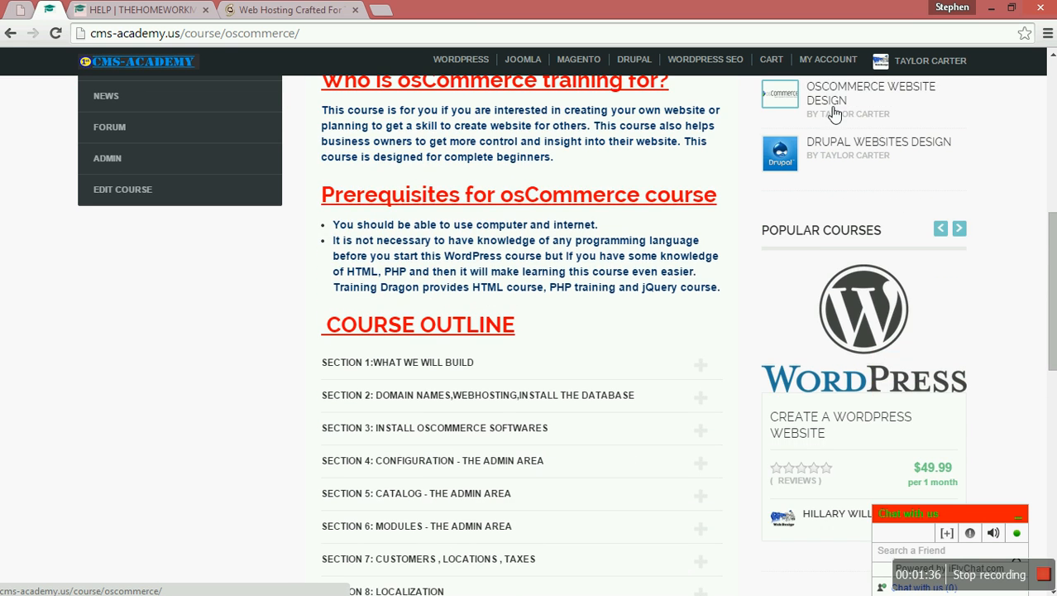
scroll(831, 113, "down", 3)
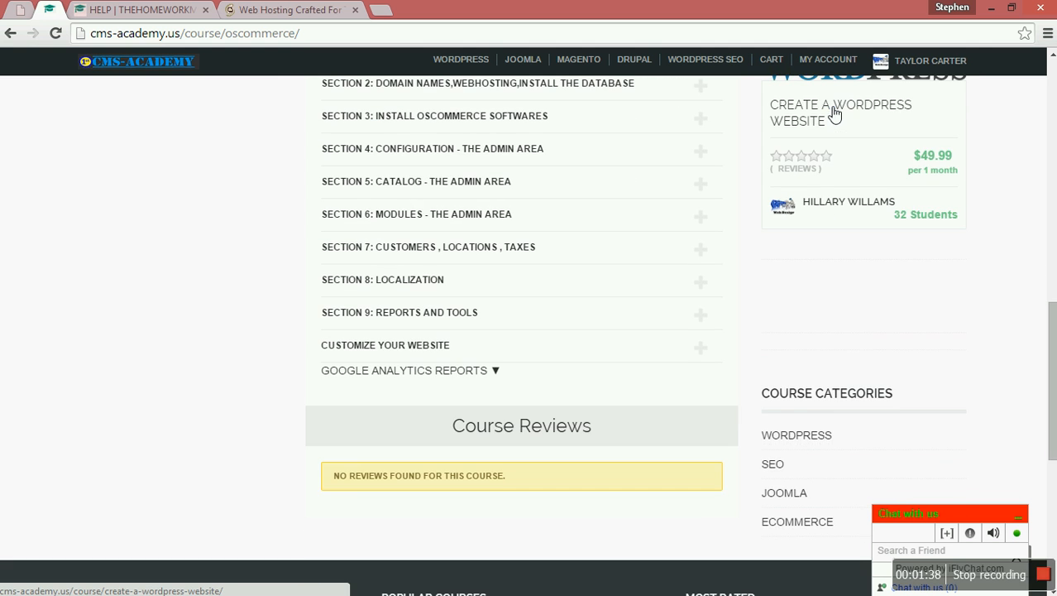
scroll(834, 113, "up", 1)
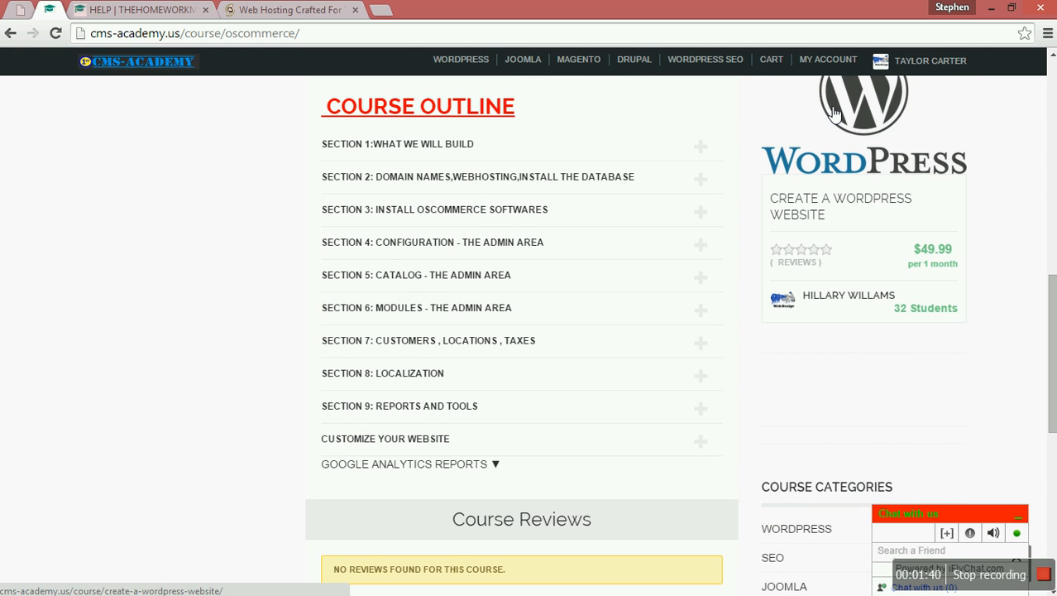
scroll(834, 113, "up", 1)
scroll(834, 113, "down", 1)
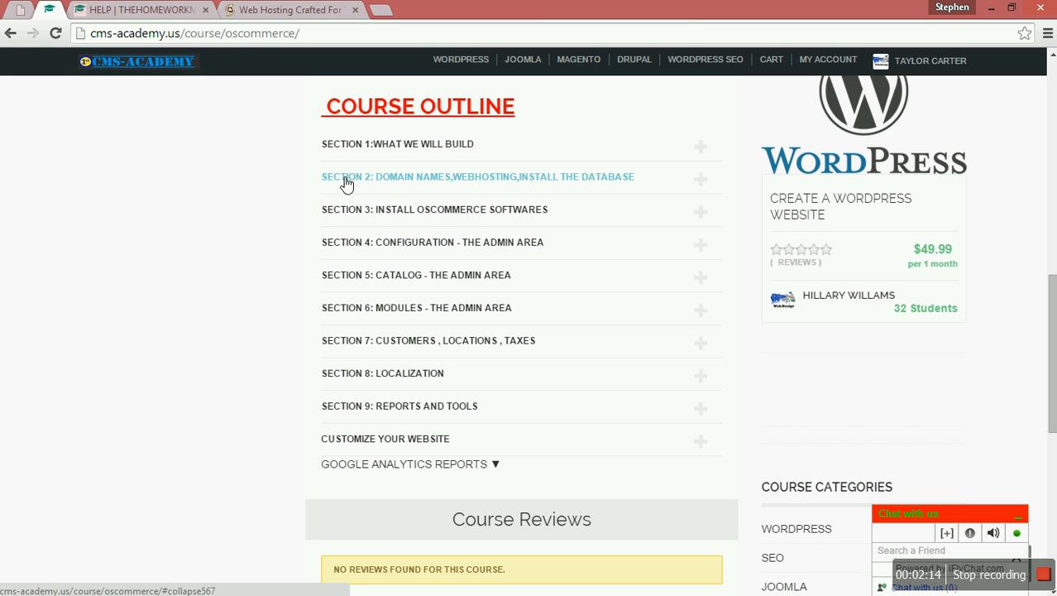
- Highlight and then deselect the first outline sections, and switch to the SiteGround hosting plans tab
left_click_drag(309, 141, 580, 475)
left_click(198, 372)
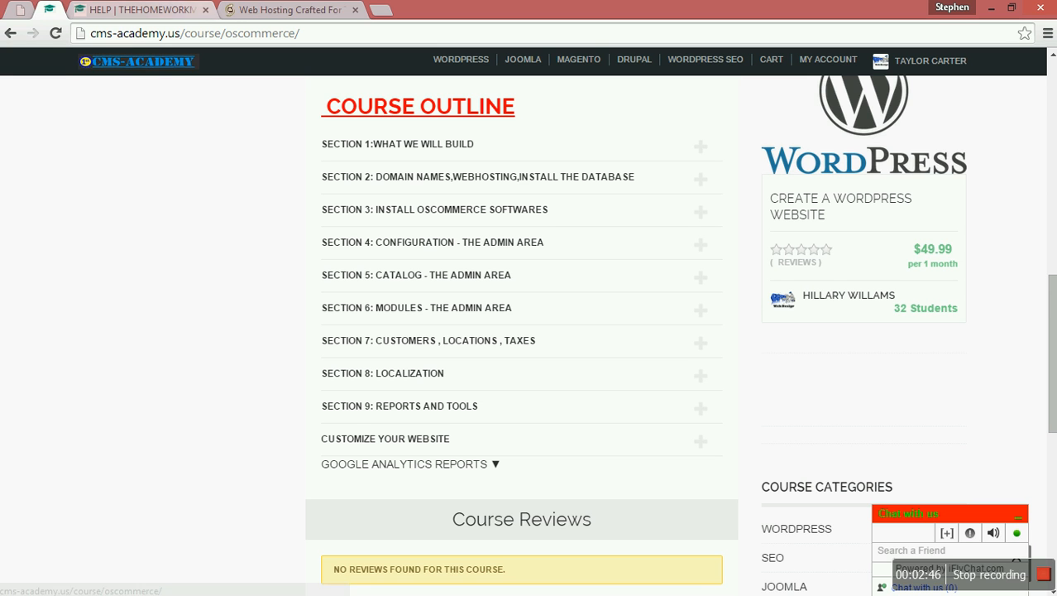
left_click(276, 10)
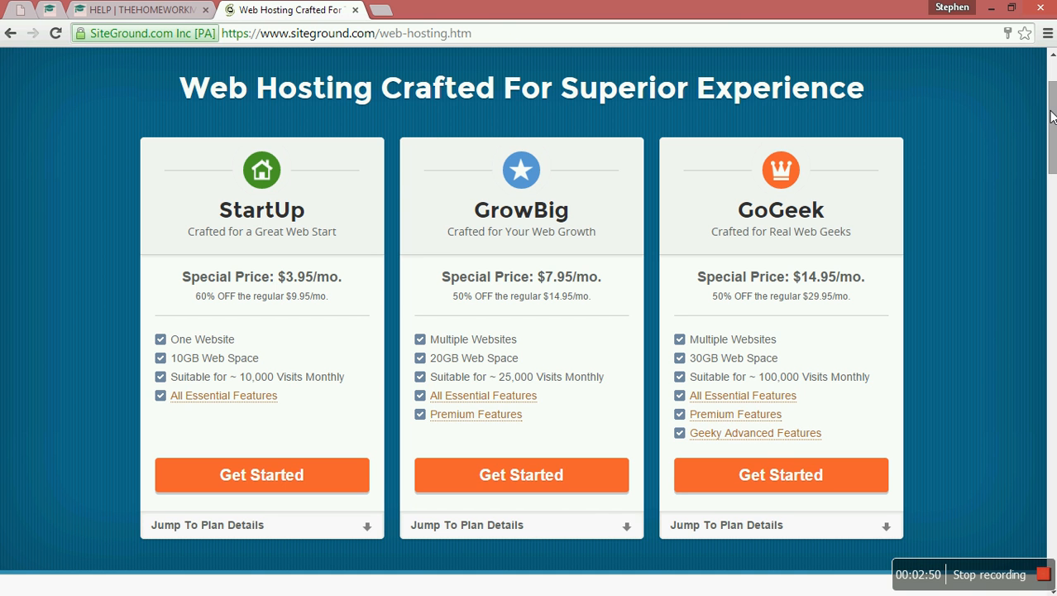
left_click_drag(1051, 116, 1055, 122)
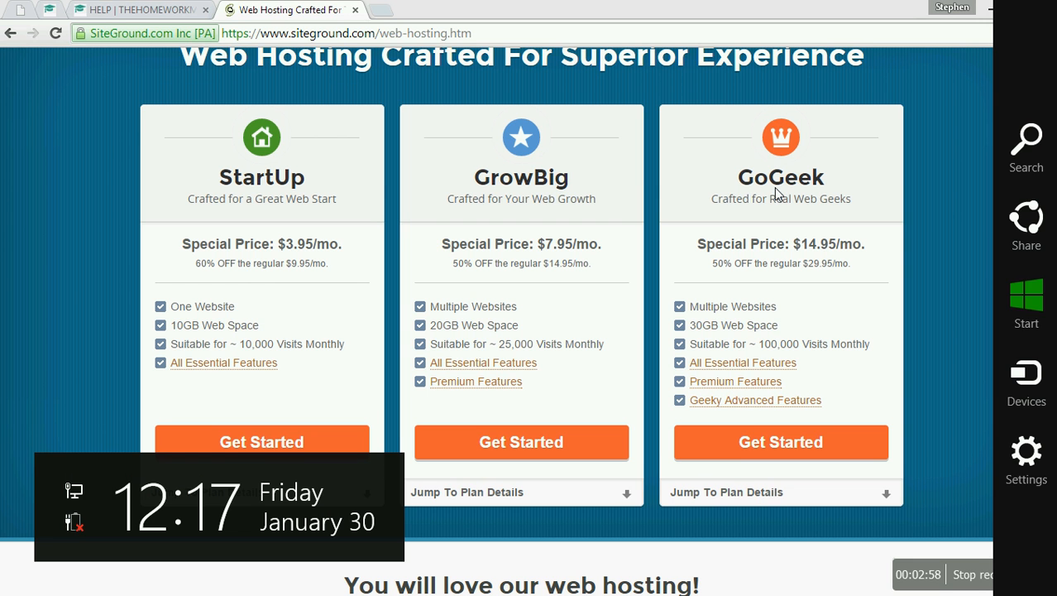
left_click(140, 124)
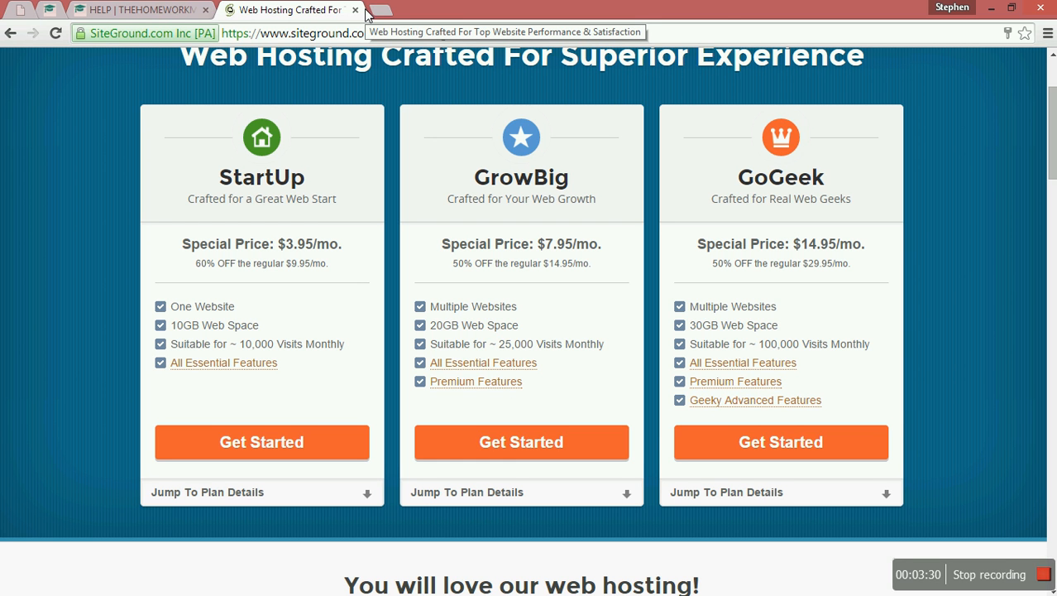
left_click(177, 10)
- Load thehomeworkmasters.com/cpanel and log in with the saved credentials
left_click(251, 36)
left_click(251, 38)
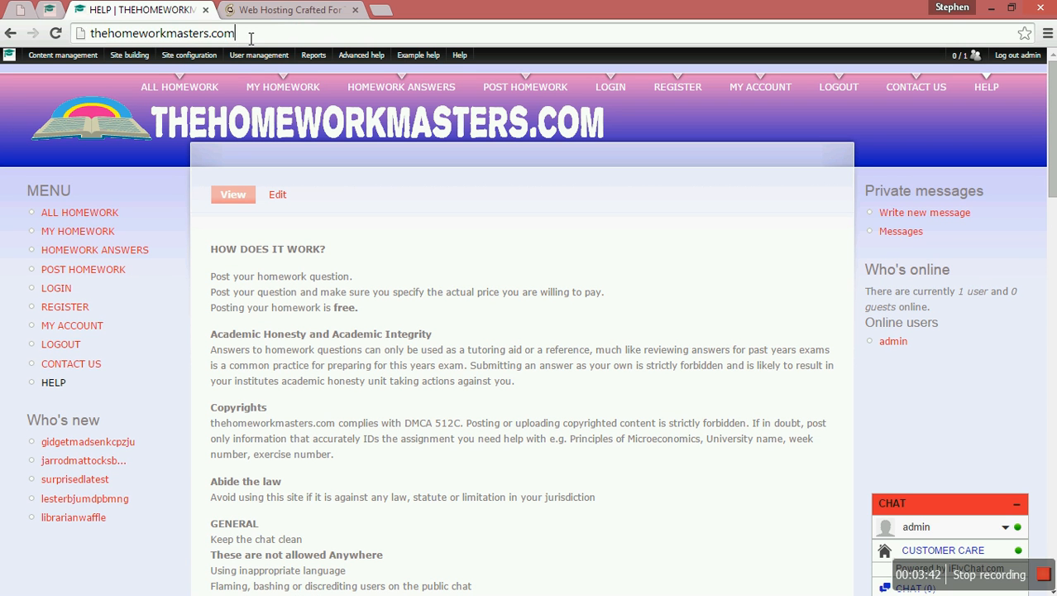
key("ctrl+shift+Left")
key("ctrl+shift+Left")
type("th")
key("Down")
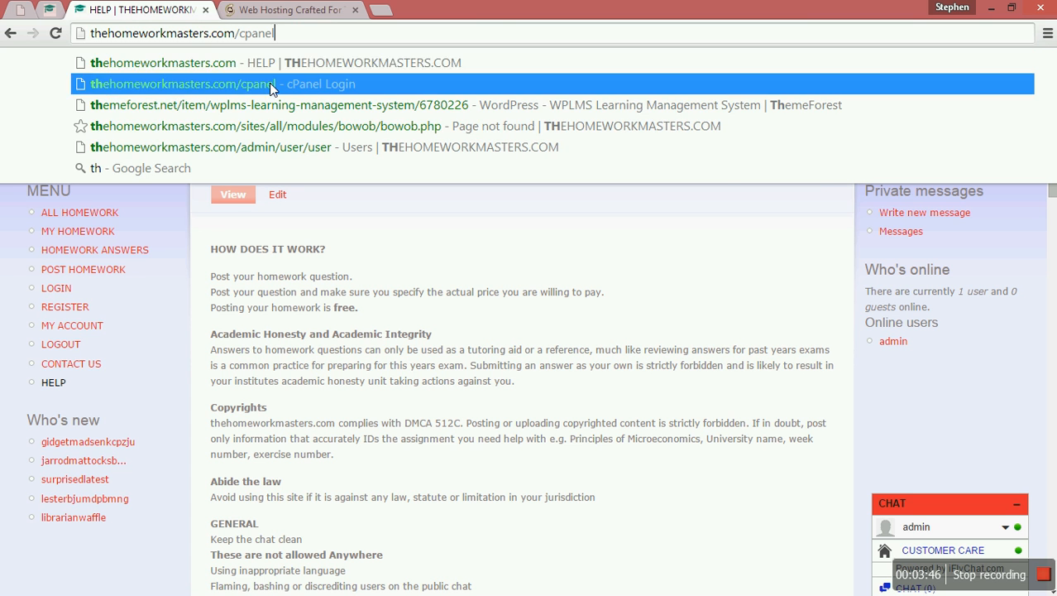
key("Return")
left_click(57, 14)
left_click(110, 14)
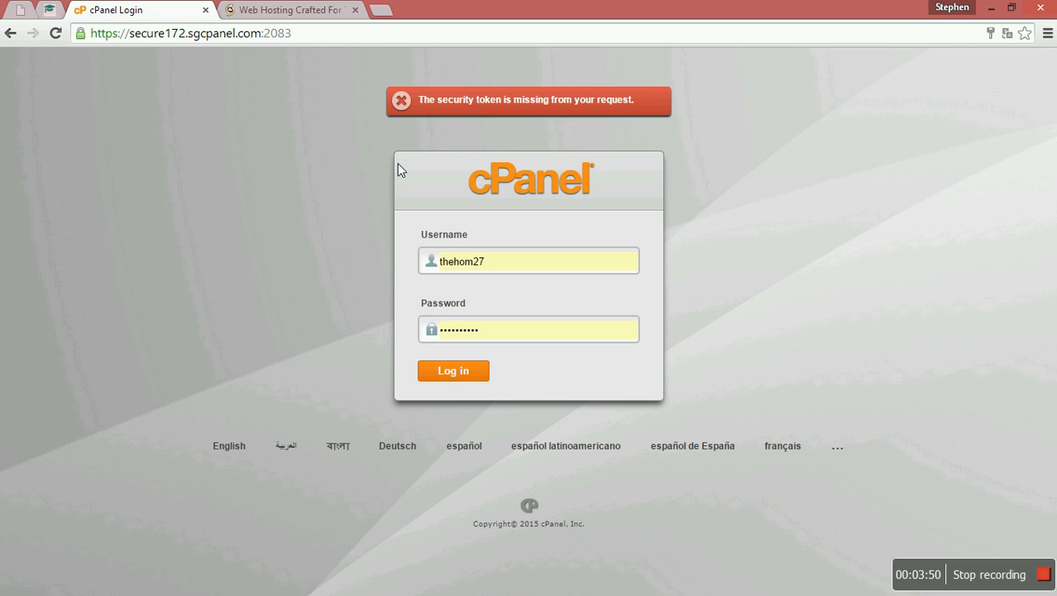
left_click(463, 369)
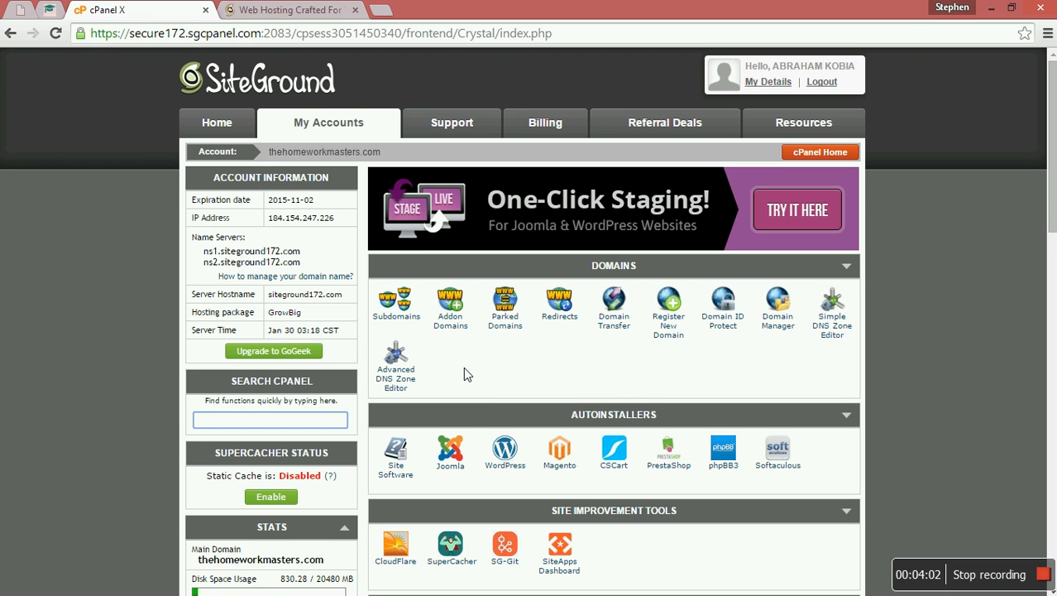
left_click_drag(1053, 122, 1054, 144)
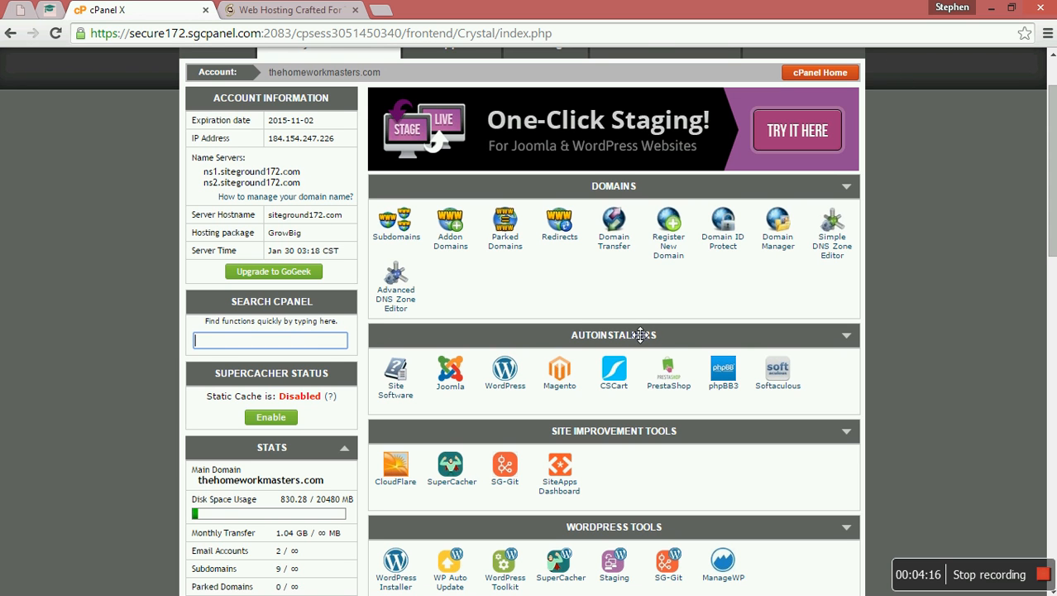
left_click(777, 379)
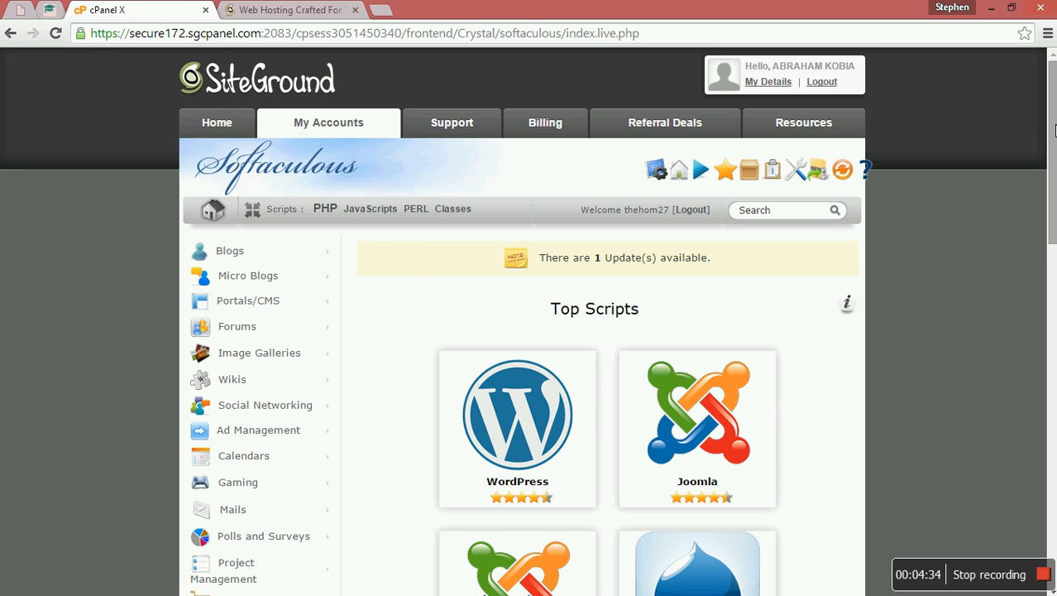
- Scroll the Softaculous script list and open osCommerce under E-Commerce
left_click_drag(1055, 129, 1055, 257)
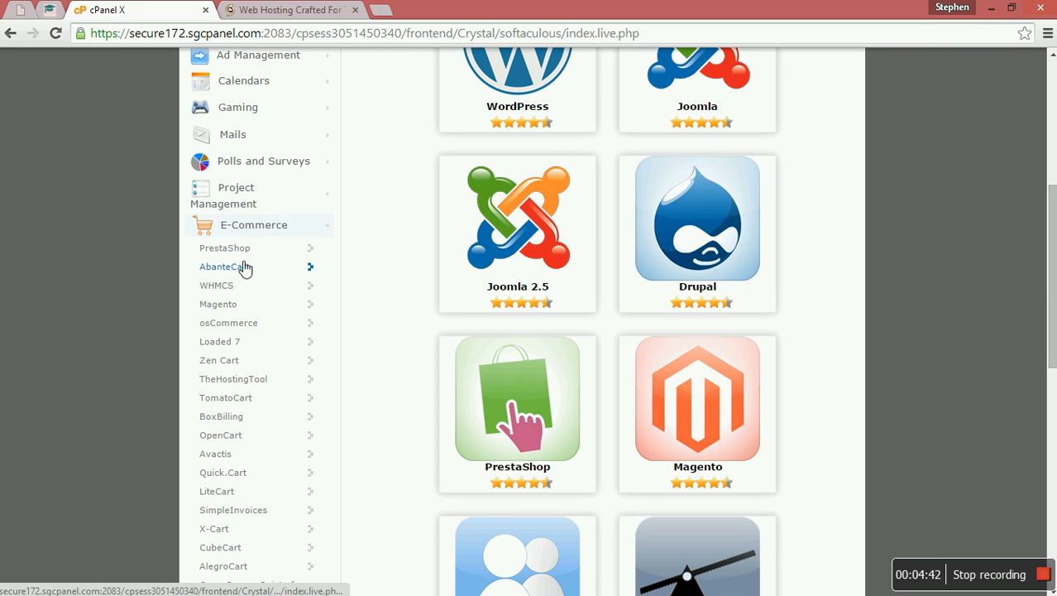
left_click(241, 332)
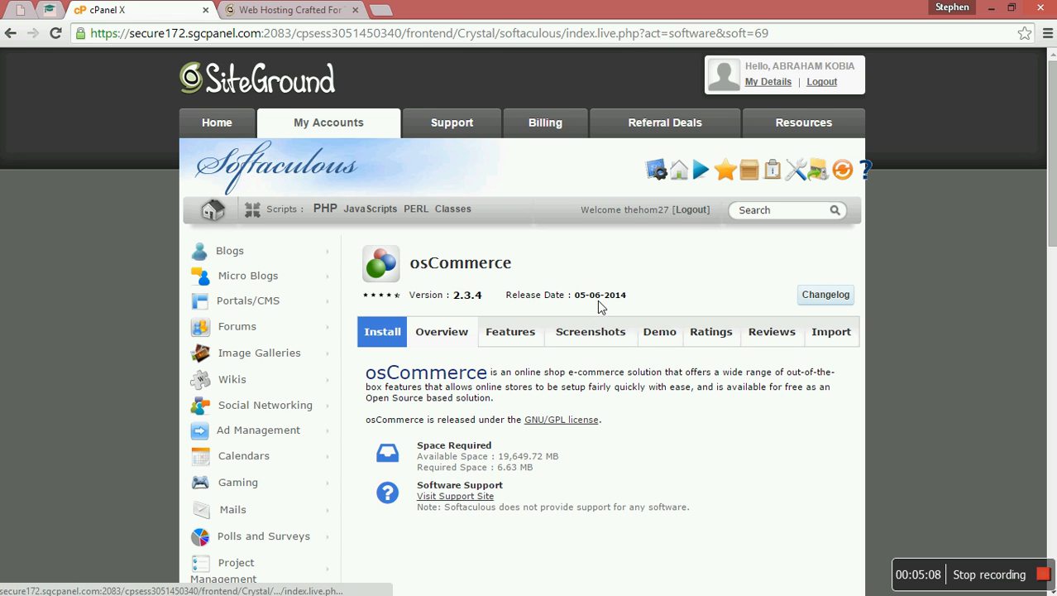
left_click(386, 338)
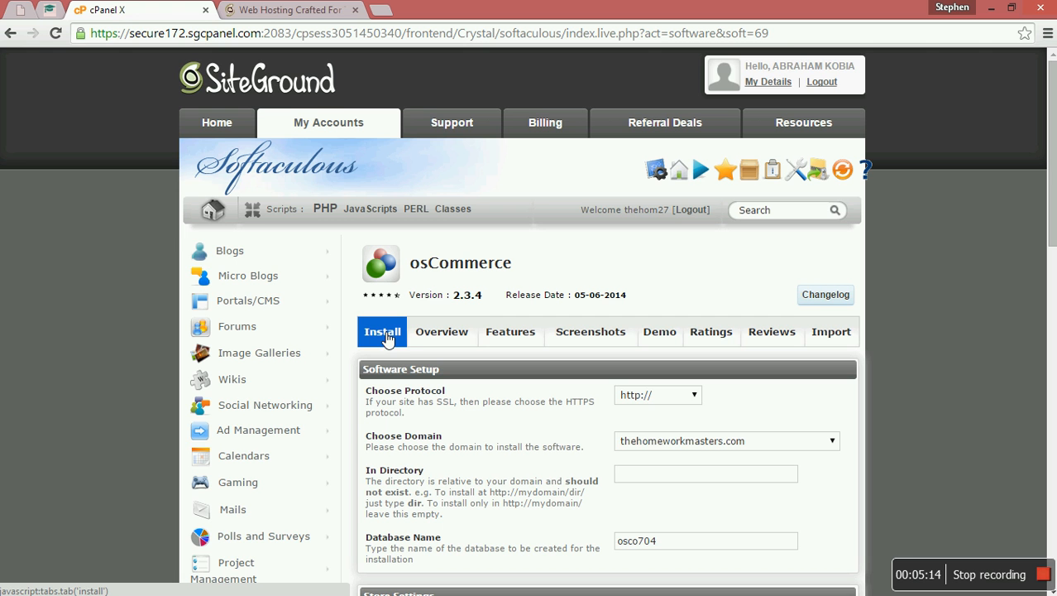
left_click_drag(1055, 136, 1054, 201)
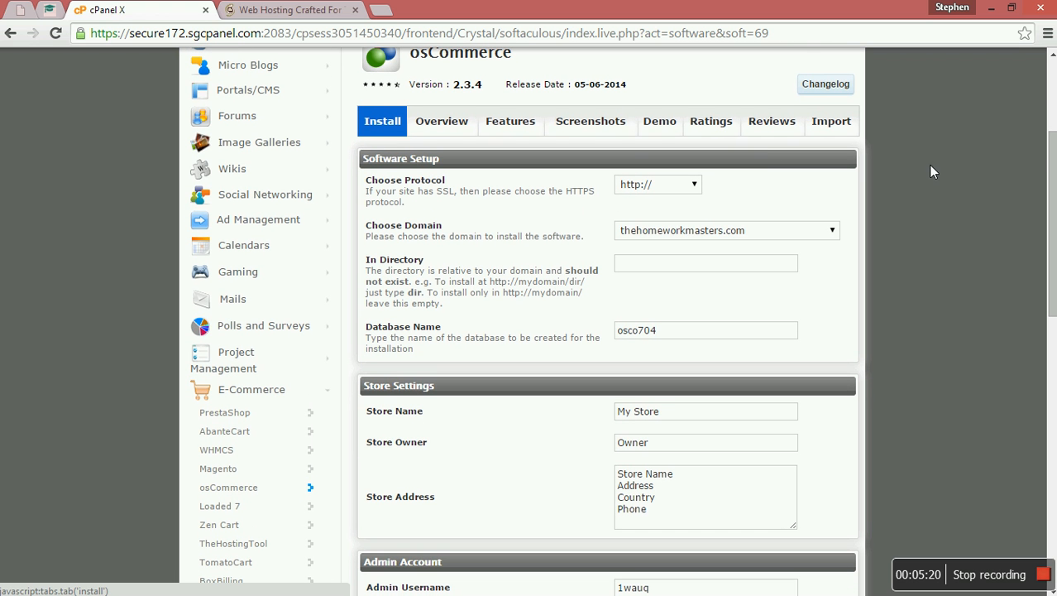
left_click(697, 187)
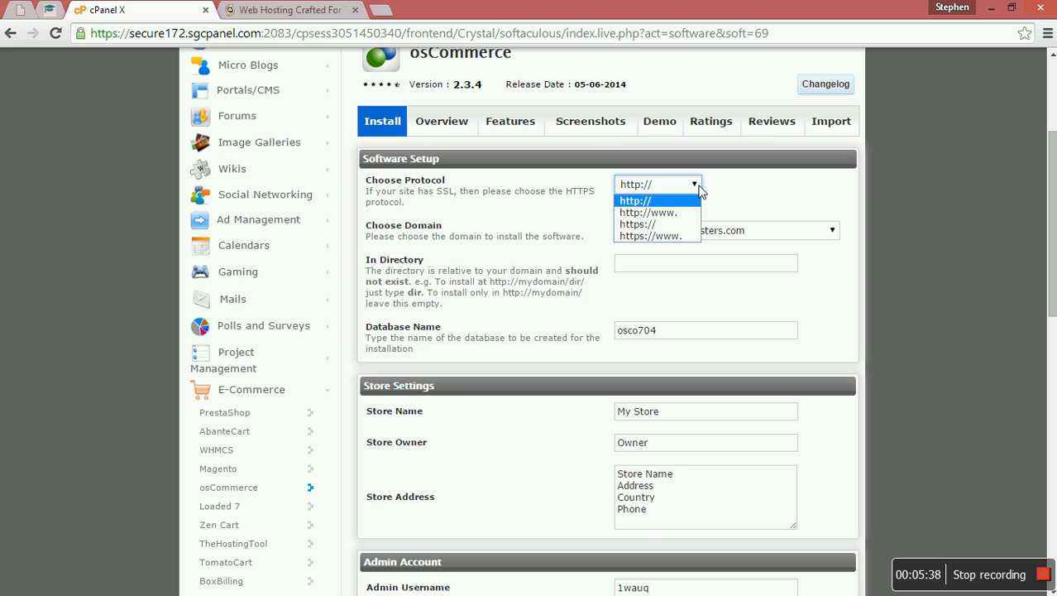
left_click(636, 187)
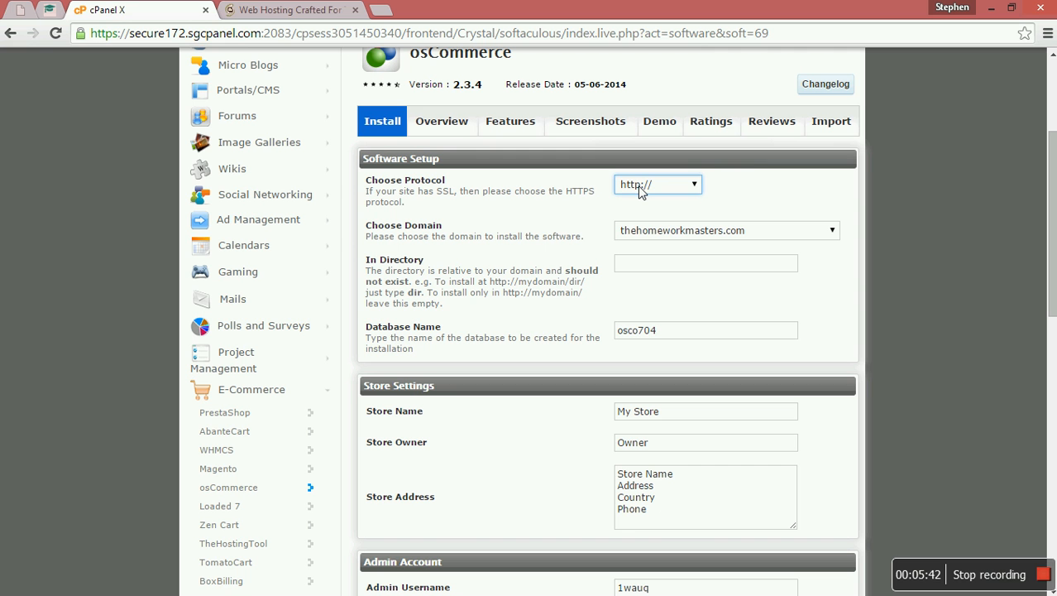
left_click(836, 230)
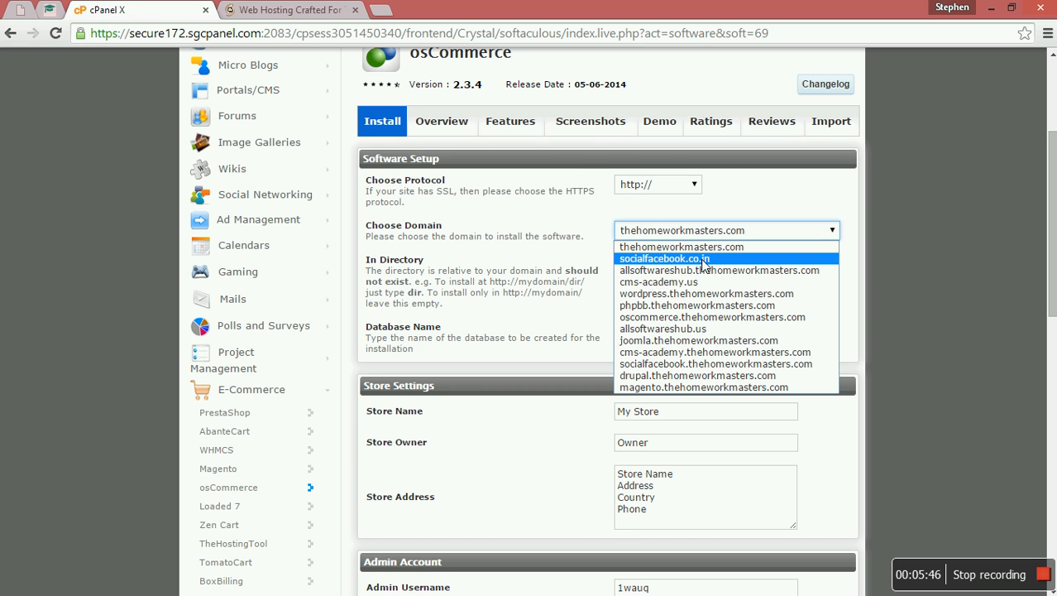
left_click(678, 318)
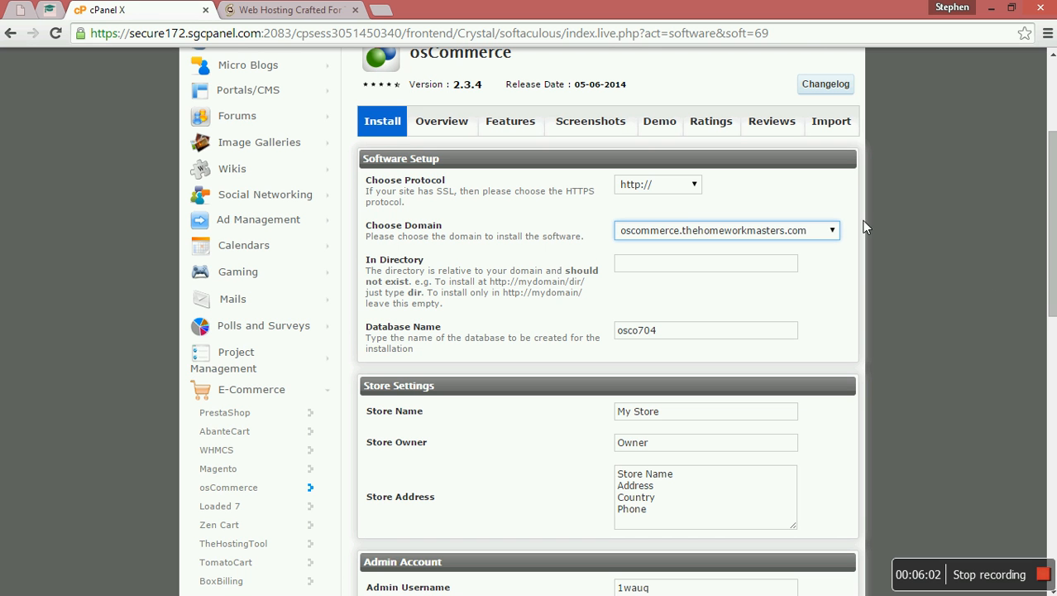
- Change the database name to osco708 and the store name to MY SHOP
scroll(1053, 190, "down", 1)
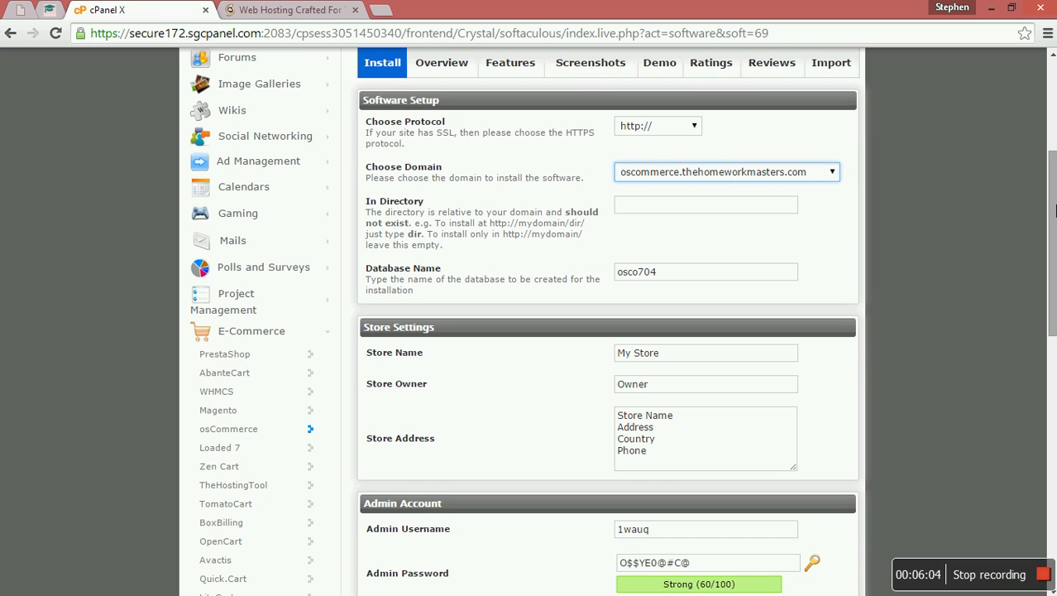
left_click(666, 273)
key("BackSpace")
type("8")
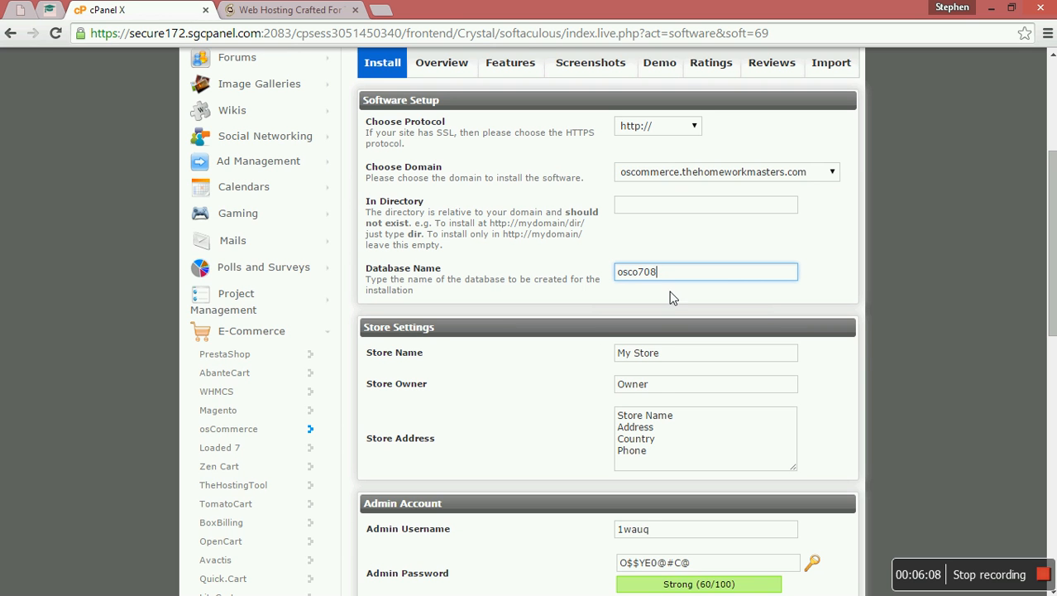
left_click_drag(670, 357, 631, 359)
type("y")
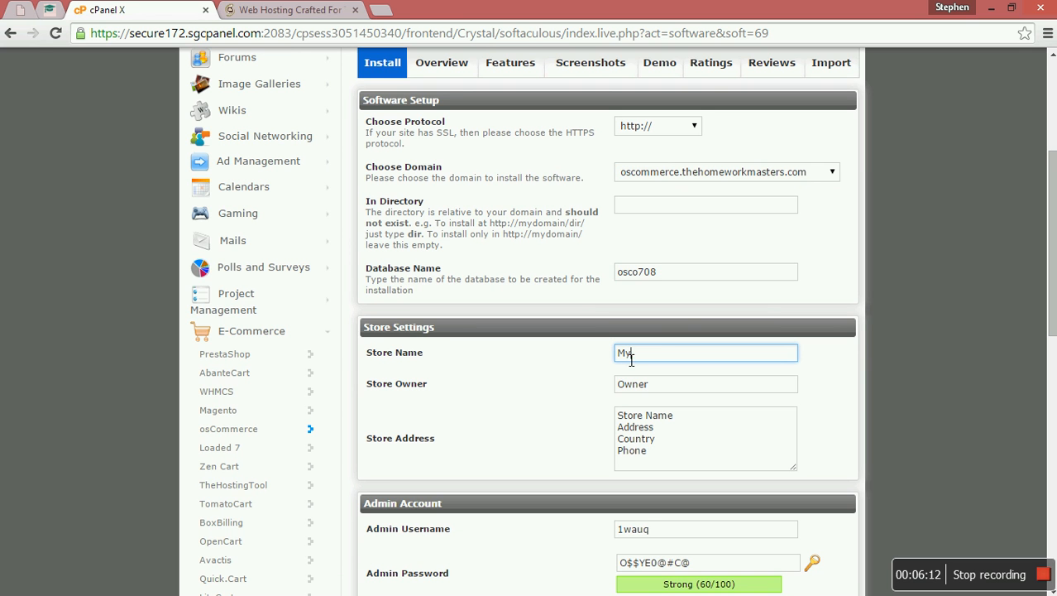
type(" shop")
key("BackSpace")
key("BackSpace")
key("BackSpace")
key("BackSpace")
key("BackSpace")
key("BackSpace")
type("Y SHOP")
- Set the store owner to CMS ACADEMY
left_click(661, 397)
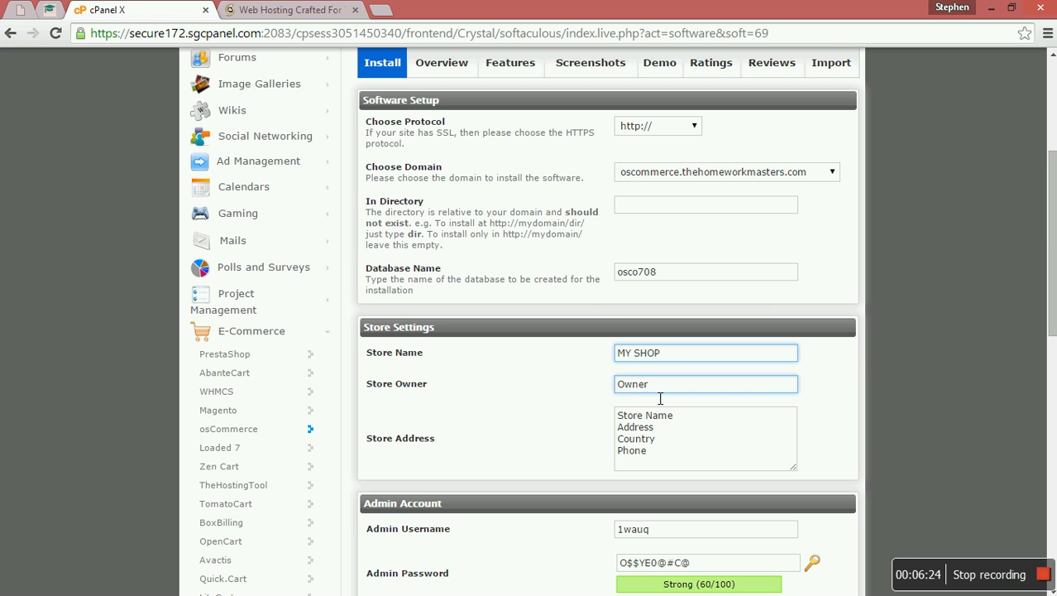
left_click_drag(648, 383, 612, 387)
type("CMA")
key("BackSpace")
type("S AB")
key("BackSpace")
type("CA")
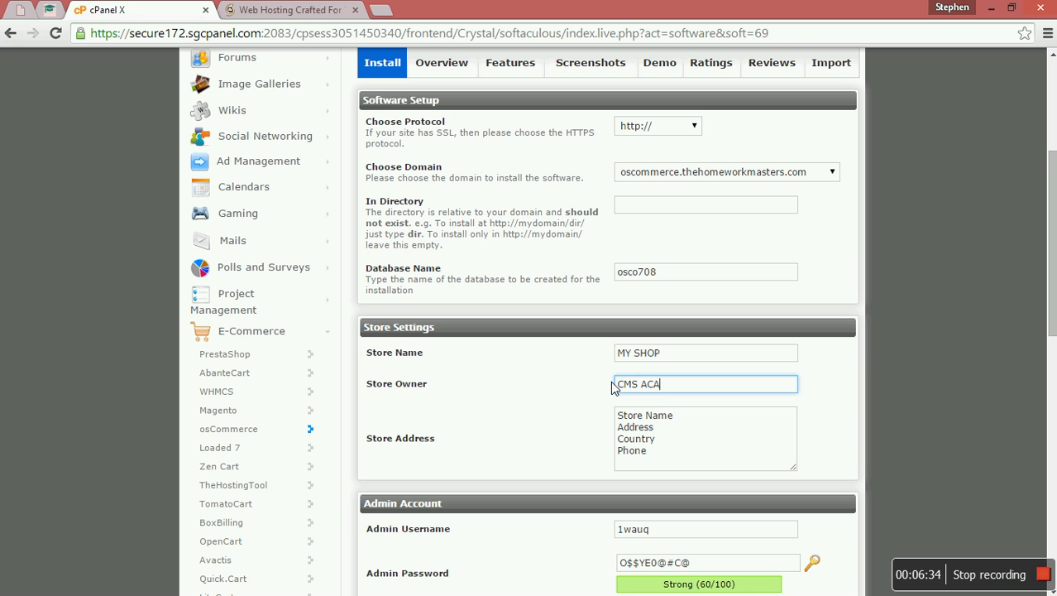
type("DEMY")
left_click(687, 421)
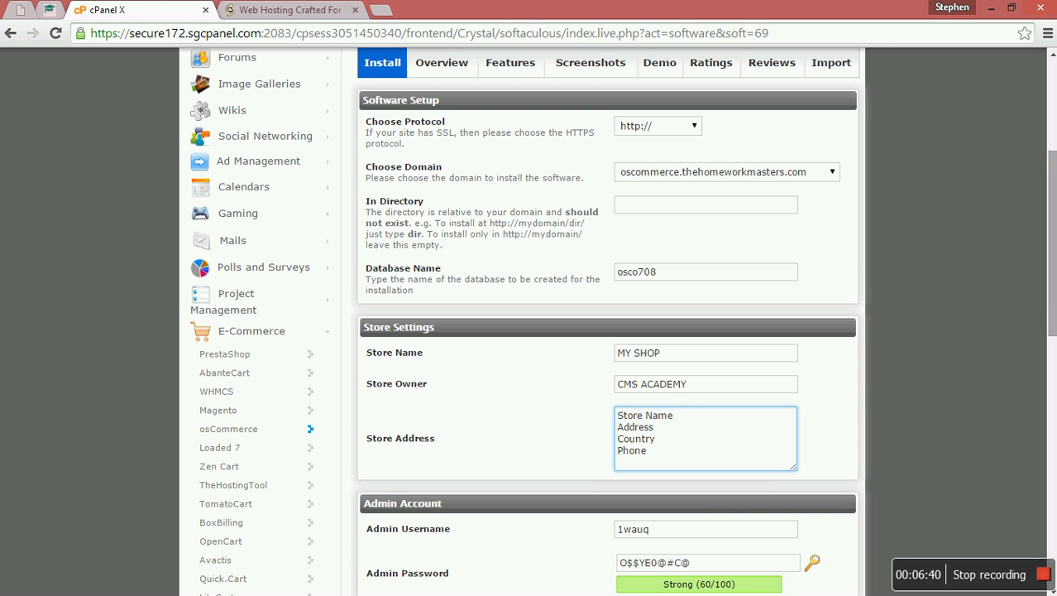
left_click_drag(1053, 287, 1052, 370)
left_click(672, 290)
- Replace the default admin username with a new one
left_click_drag(667, 289, 591, 293)
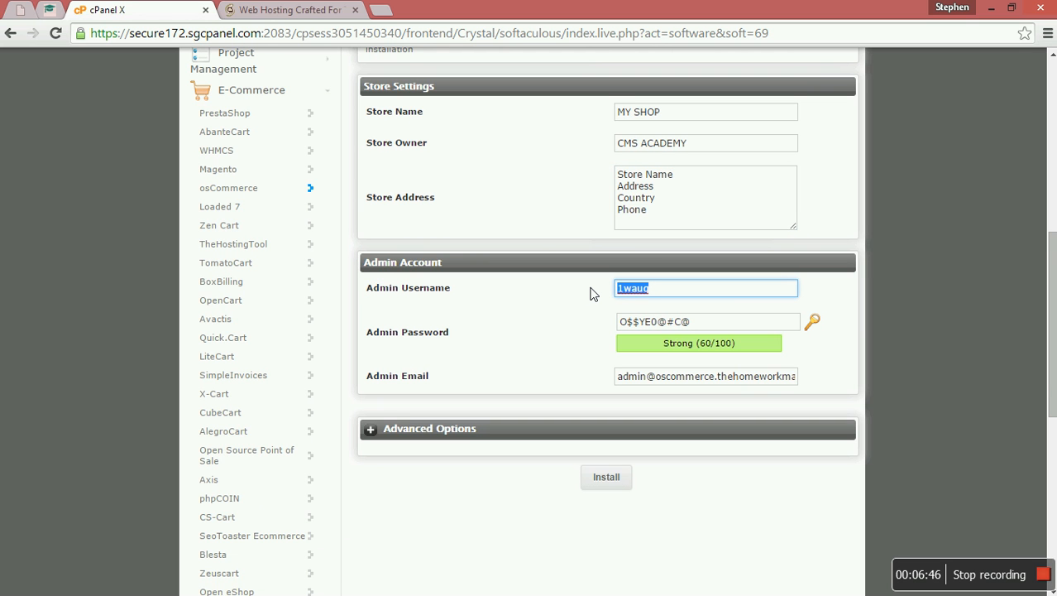
type("osc")
type("ommrcer")
key("BackSpace")
- Generate several random passwords, then enter your own chosen admin password instead
left_click(815, 327)
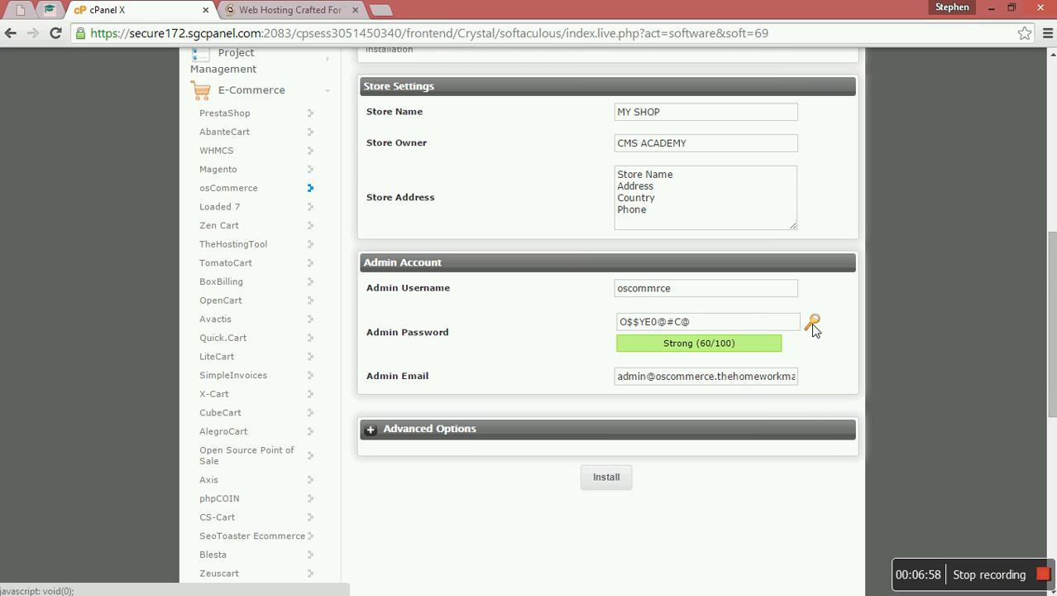
left_click(815, 327)
left_click(815, 327)
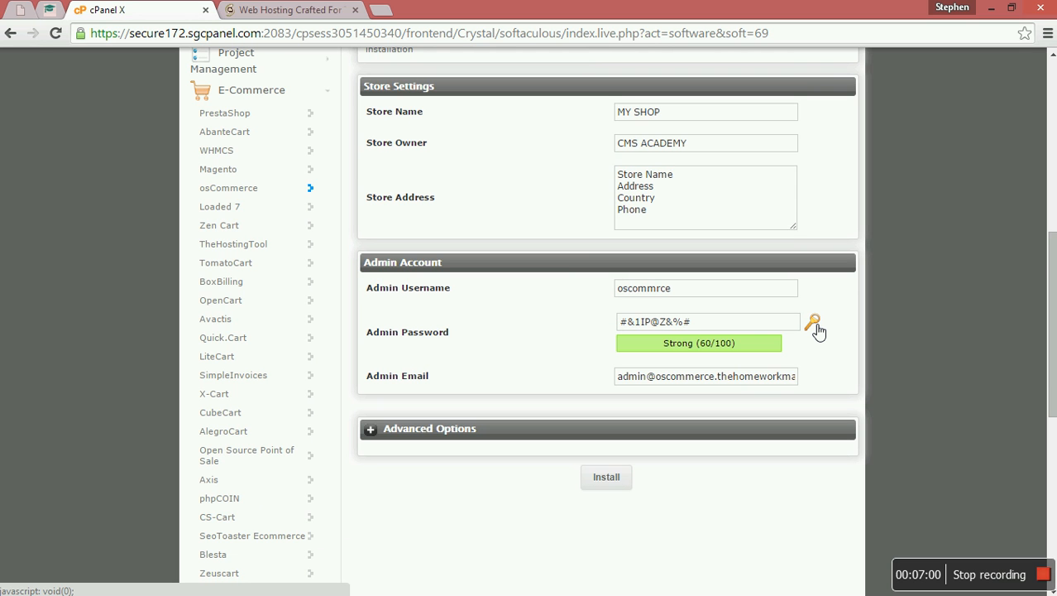
left_click(815, 327)
left_click(815, 327)
left_click(815, 326)
left_click(815, 327)
left_click(814, 326)
left_click(701, 324)
left_click_drag(701, 323, 610, 328)
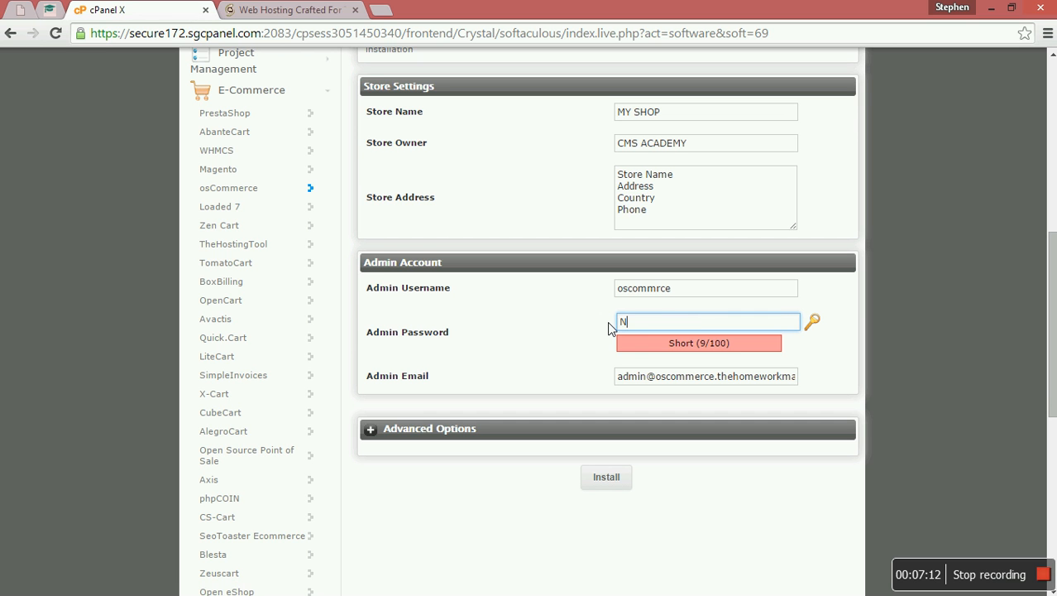
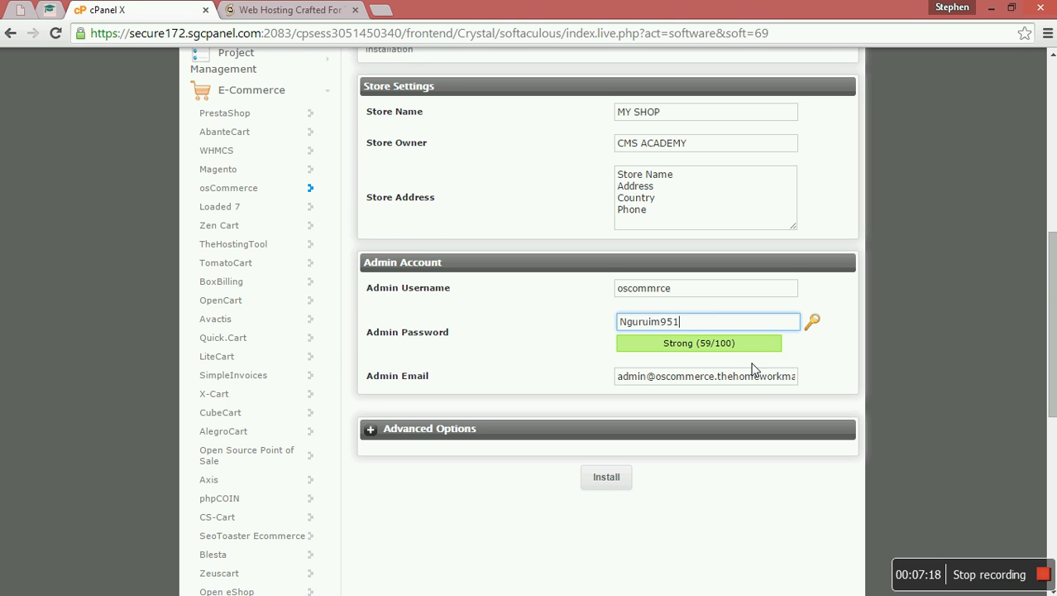
- Replace the default admin e-mail with the admin's own address, correcting its typos
left_click(684, 377)
triple_click(690, 378)
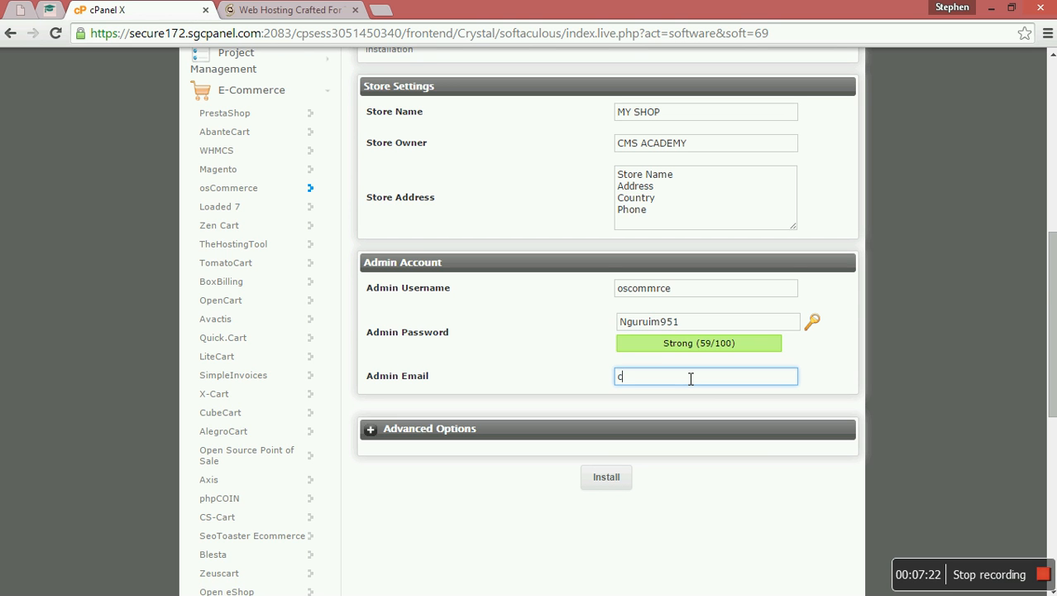
left_click(690, 377)
key("BackSpace")
type("@")
left_click(673, 377)
key("BackSpace")
type("m")
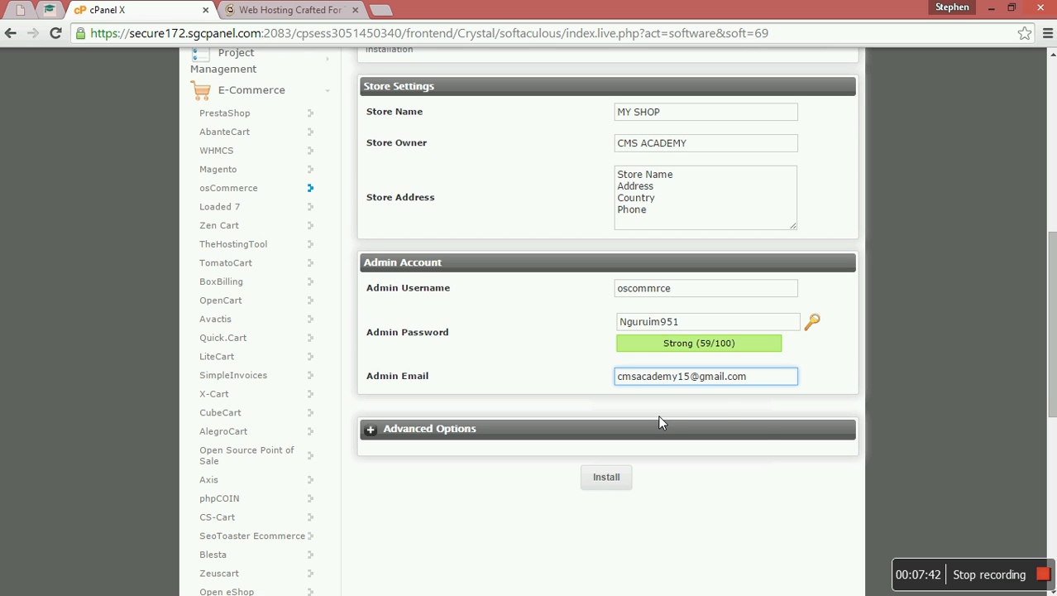
scroll(1054, 361, "down", 1)
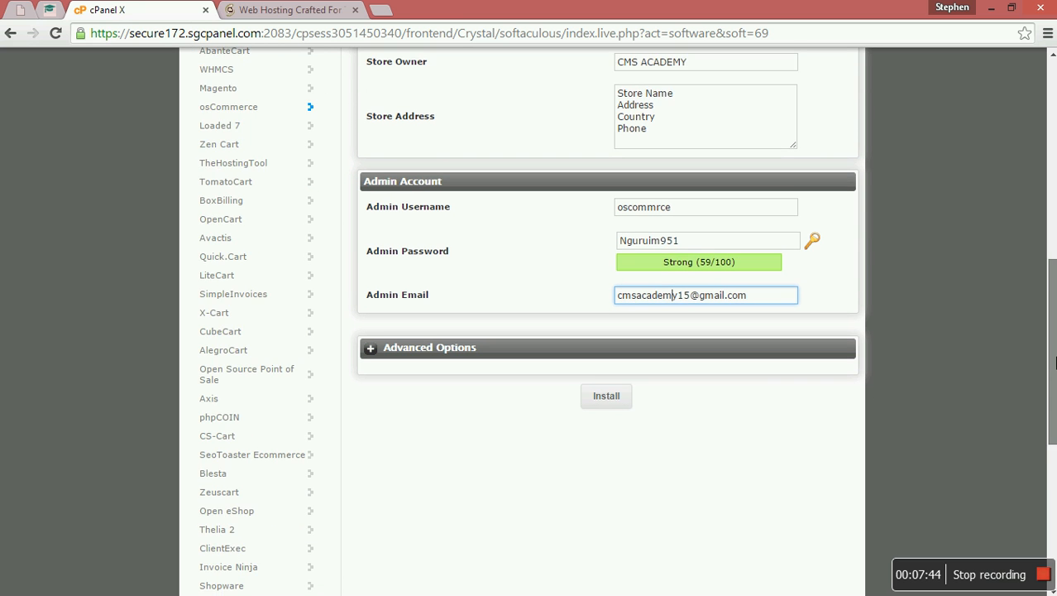
scroll(1054, 361, "down", 1)
- Expand the Advanced Options section and look over its settings
left_click(370, 279)
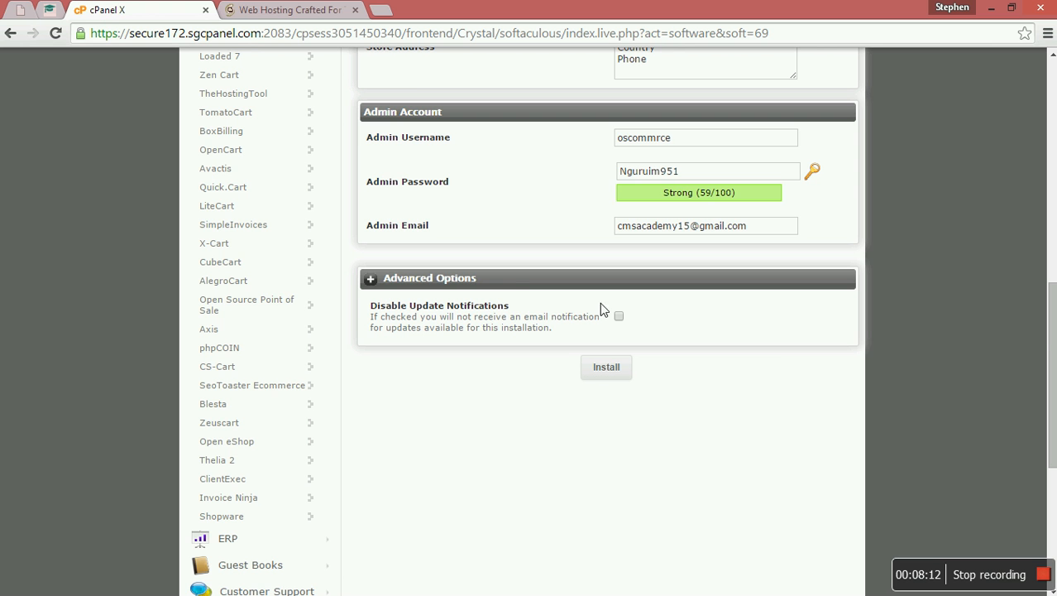
left_click_drag(1053, 358, 1049, 232)
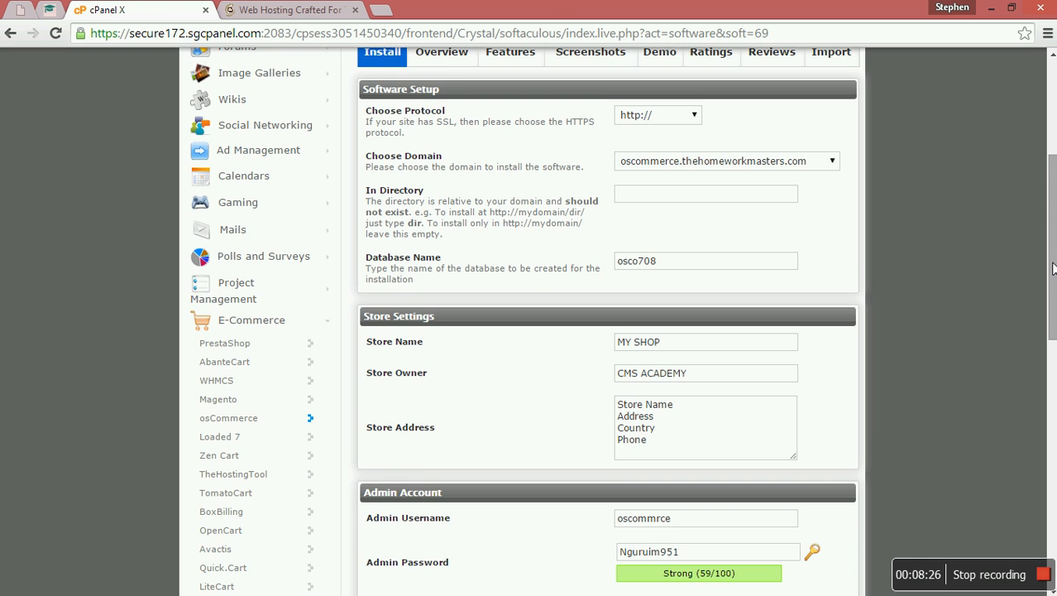
left_click_drag(1049, 269, 1054, 370)
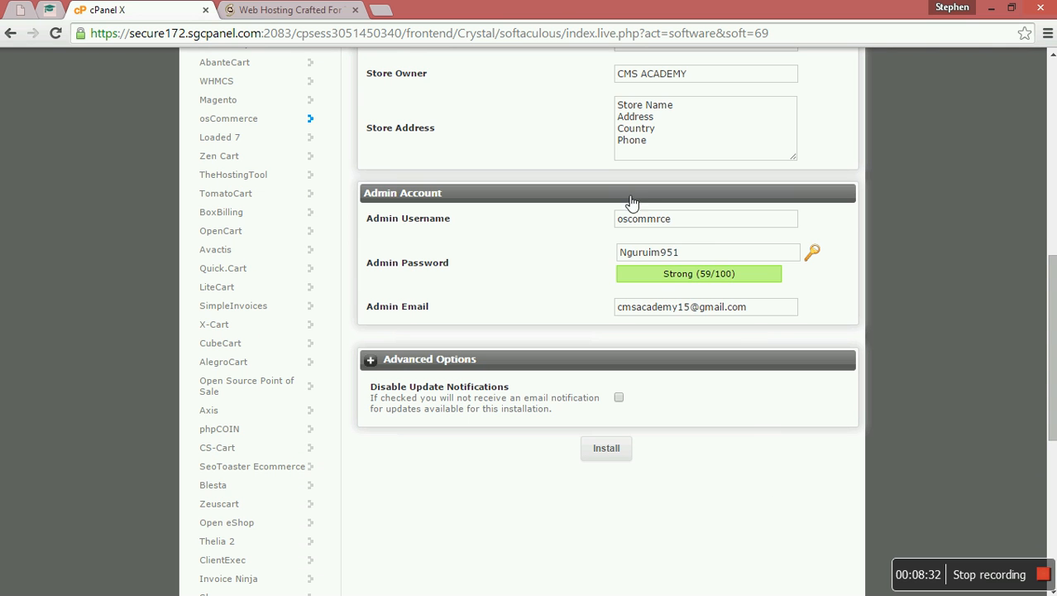
- Insert the missing 'e' in the admin username and start the installation
left_click(664, 223)
type("e")
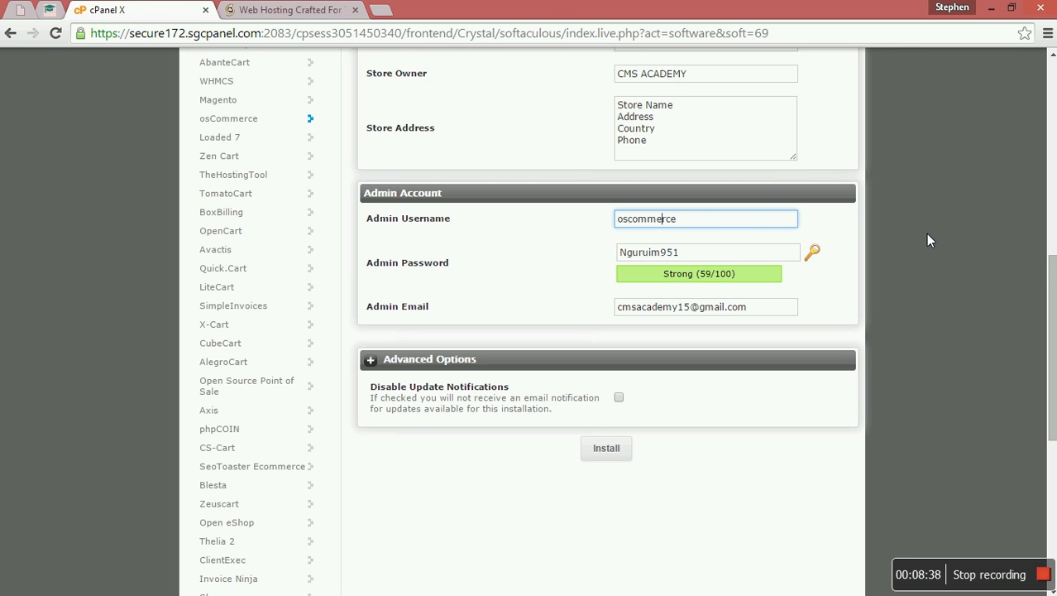
left_click_drag(1054, 275, 1054, 333)
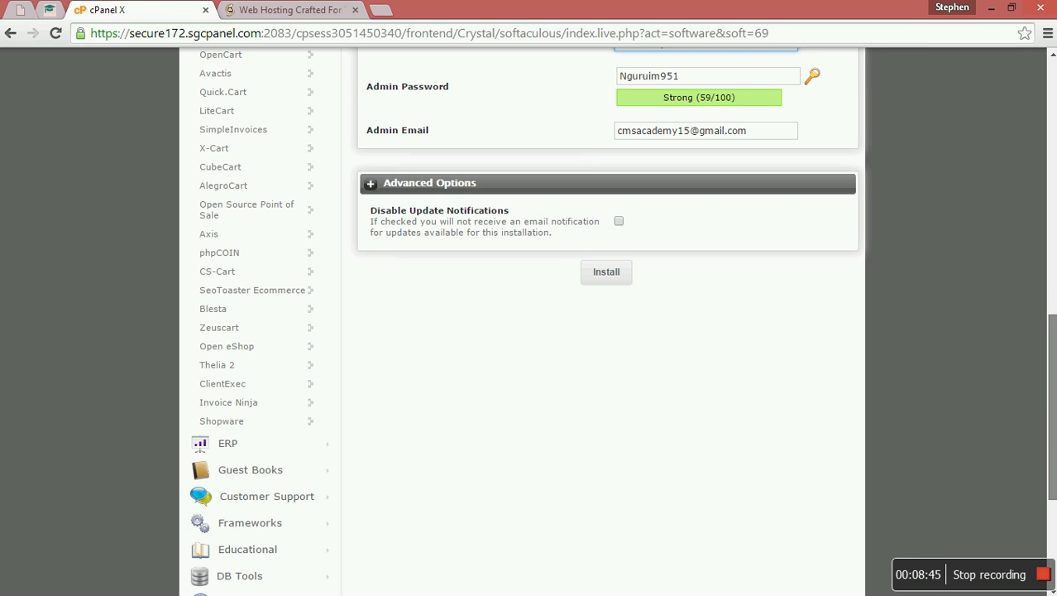
left_click(606, 273)
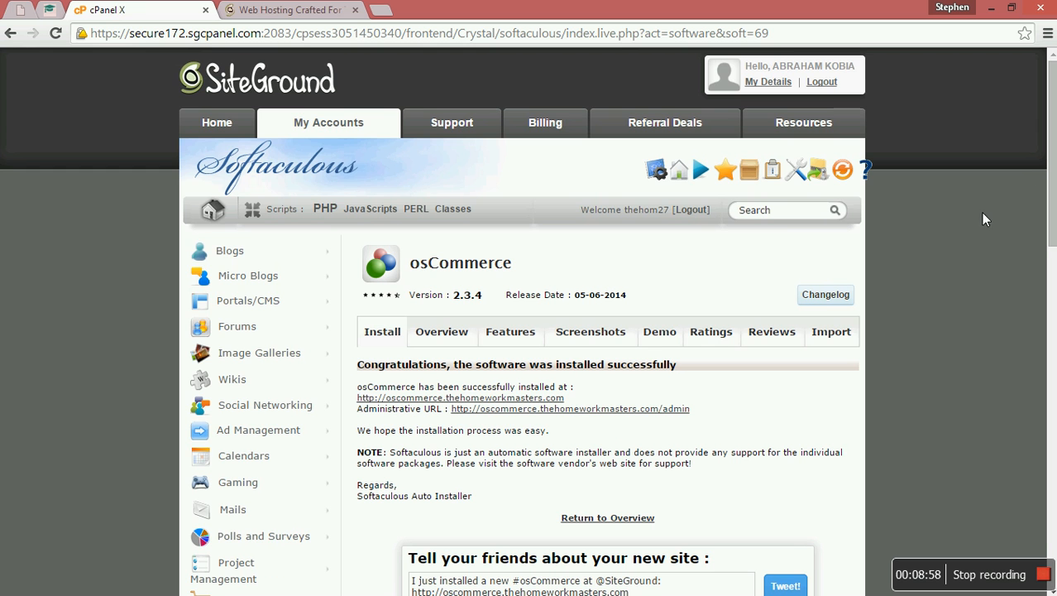
- Scroll the success page to the installed store's URLs and the announcement tweet
scroll(1051, 163, "down", 2)
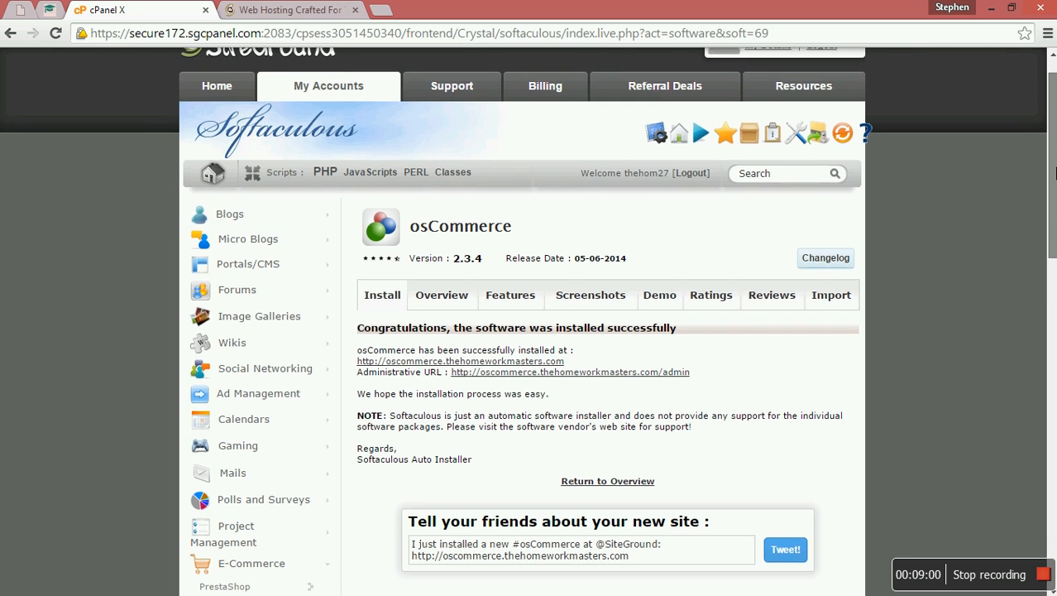
left_click_drag(1052, 196, 1051, 208)
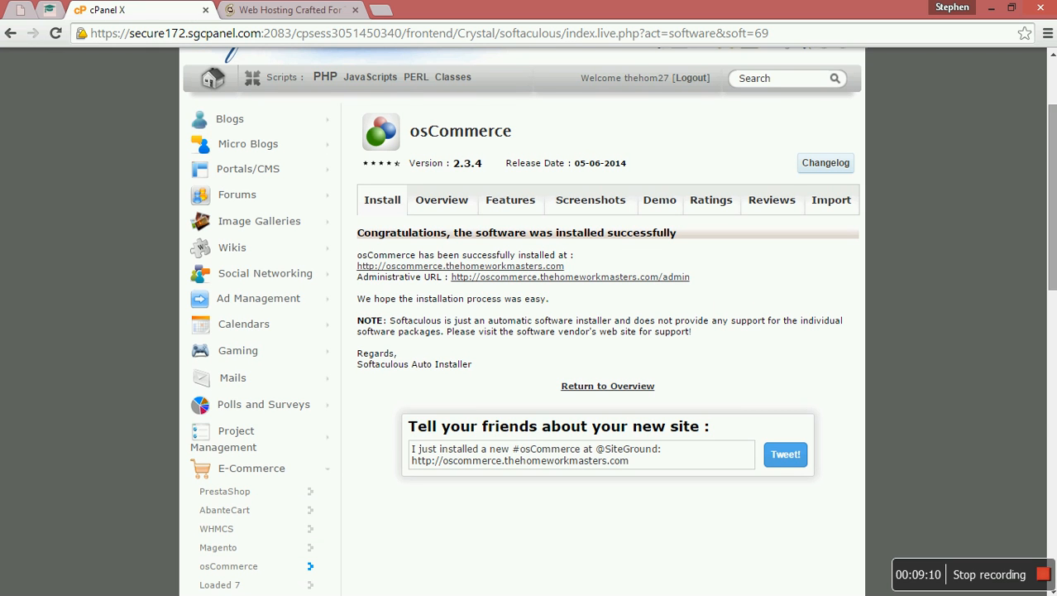
- View the MY SHOP osCommerce storefront in a new tab, then return to Softaculous's success page
left_click(451, 266)
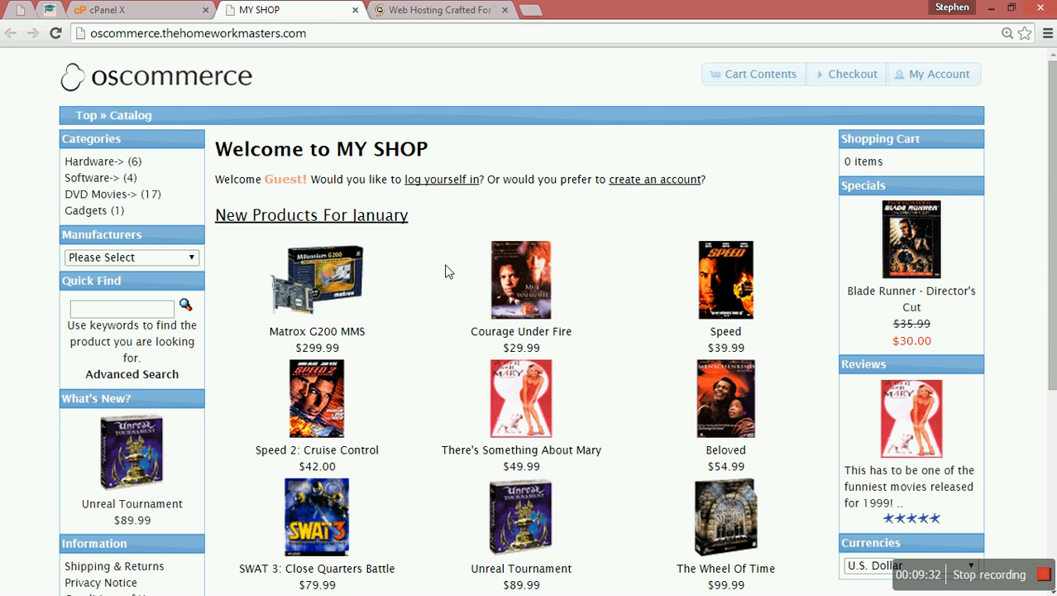
left_click(132, 9)
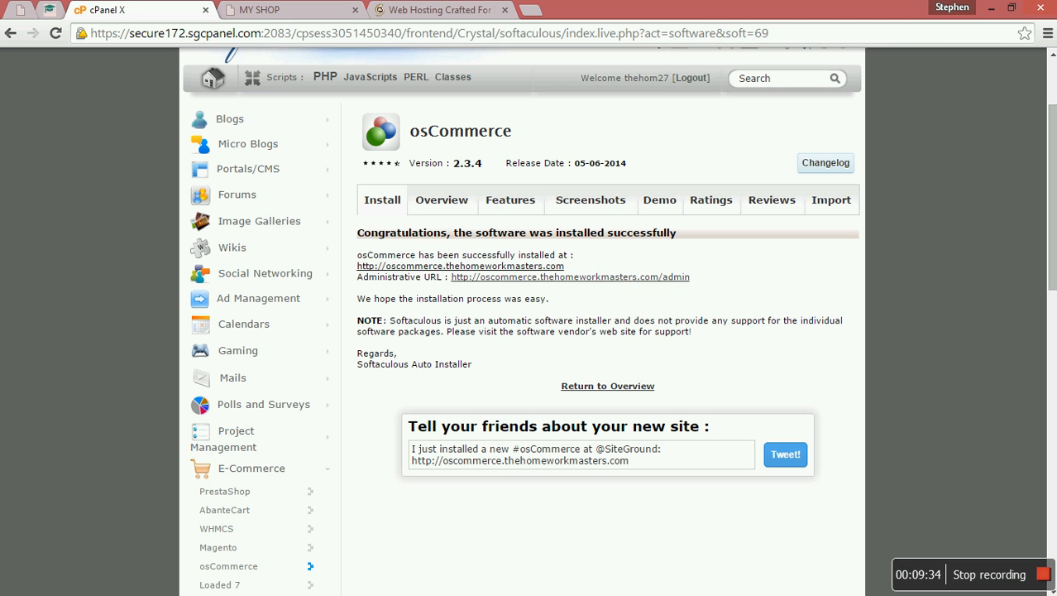